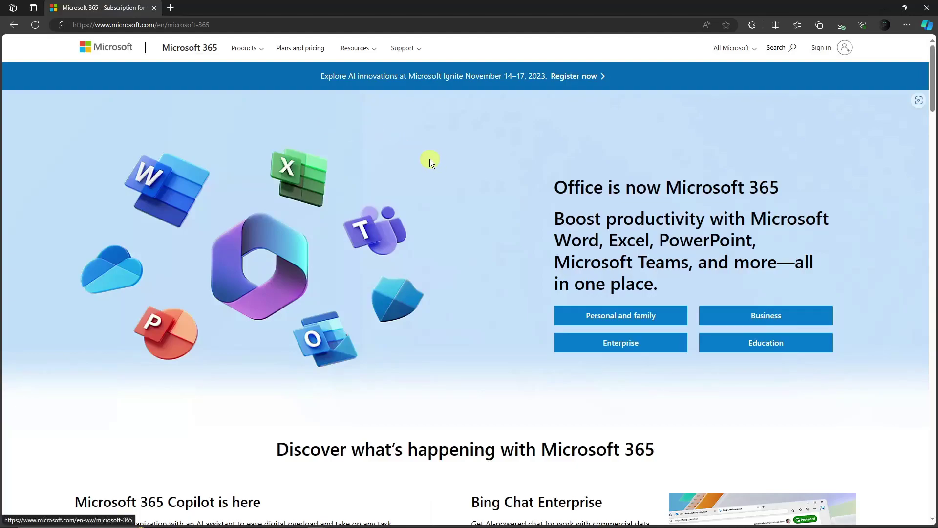
# Step: Scroll the Microsoft 365 page in Edge to find PowerPoint and its recent presentations
pyautogui.scroll(-3, 455, 188)
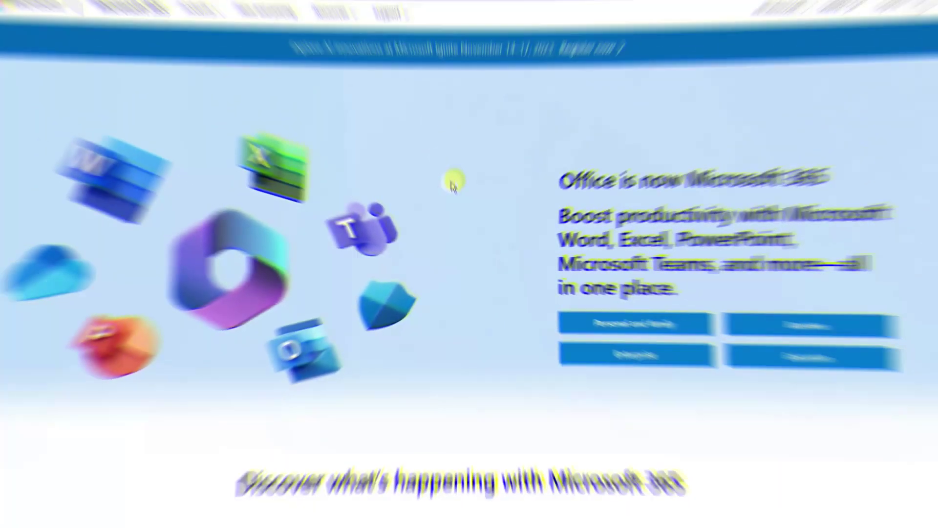
pyautogui.scroll(-5, 456, 188)
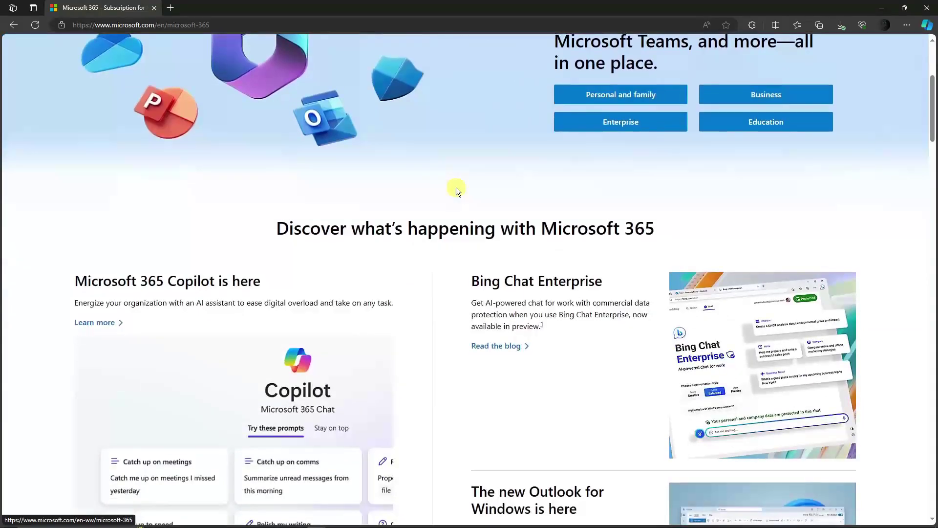
pyautogui.scroll(5, 456, 191)
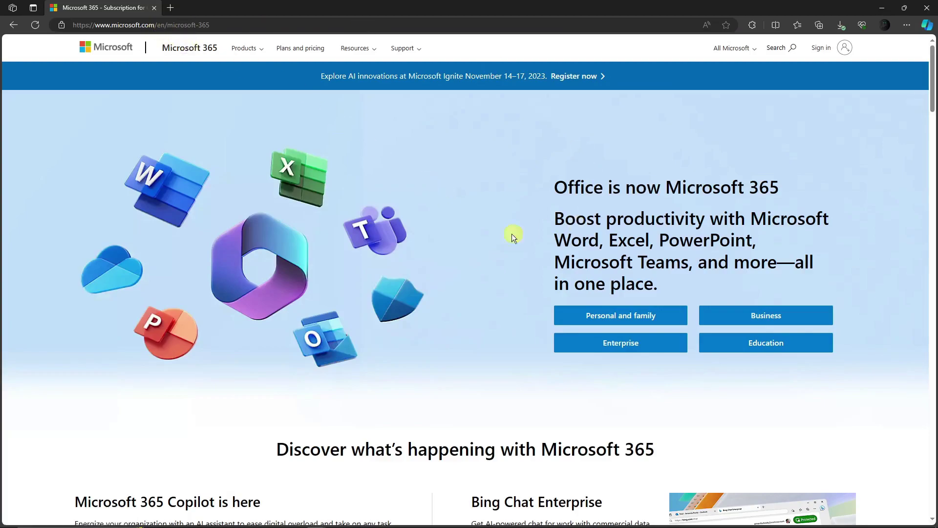
pyautogui.scroll(-8, 437, 225)
pyautogui.scroll(8, 380, 248)
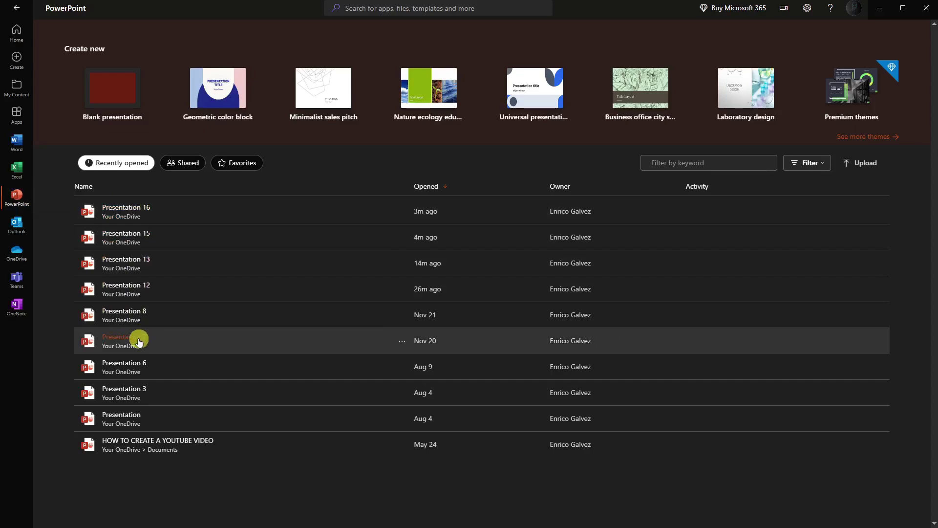
# Step: Filter recent files by keyword, browse the full theme gallery twice, then start a blank presentation
pyautogui.click(681, 158)
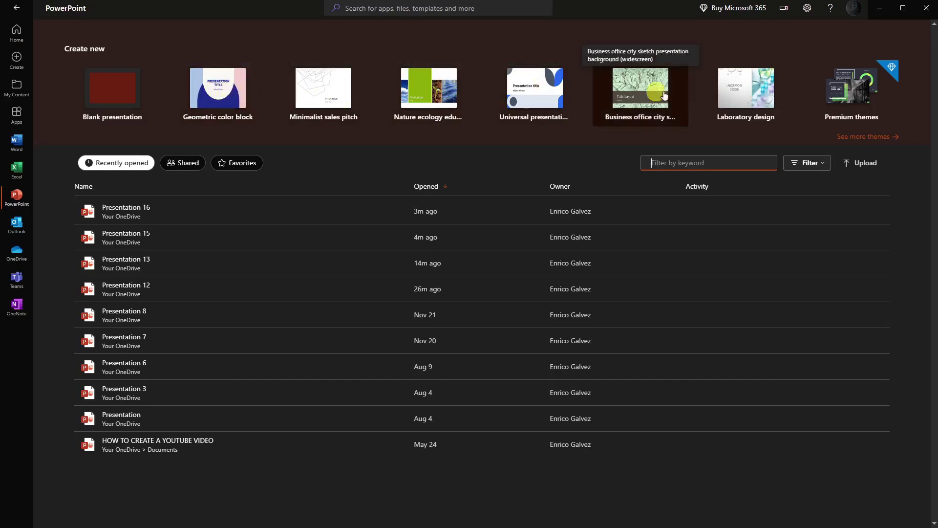
pyautogui.click(862, 138)
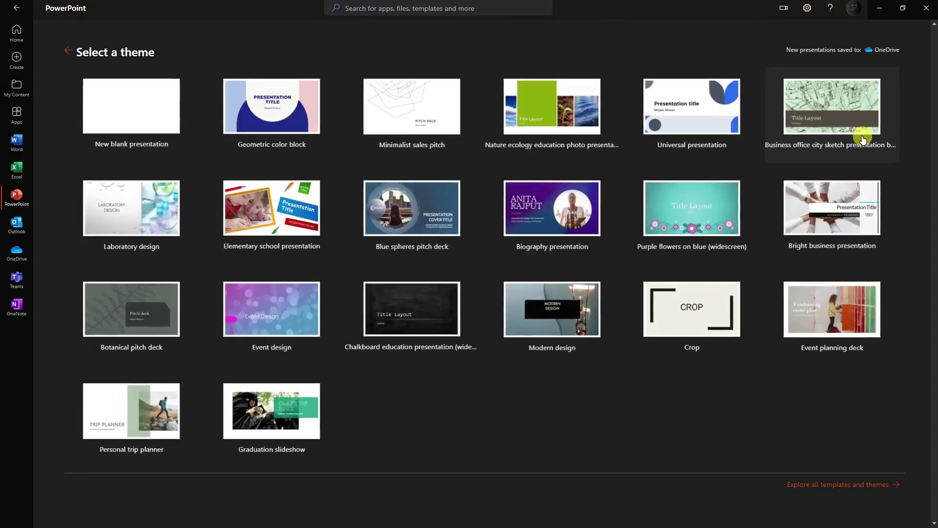
pyautogui.click(69, 51)
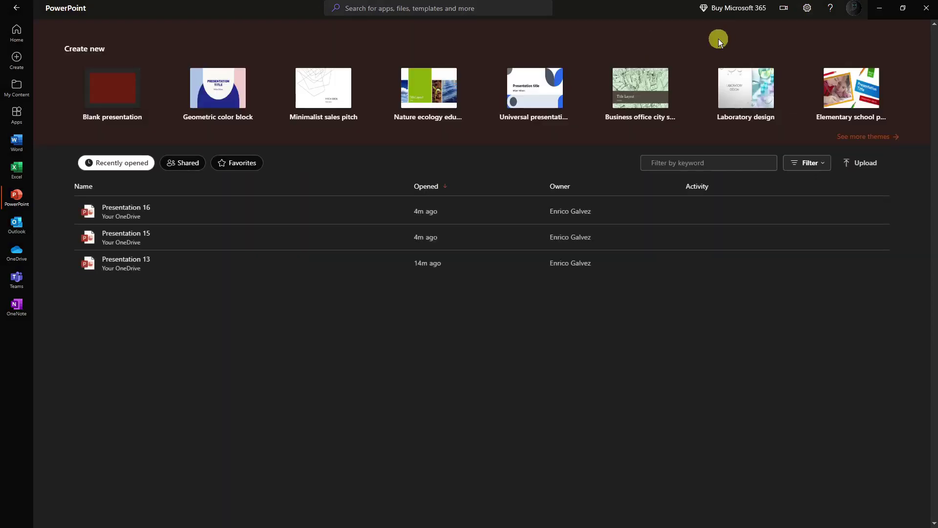
pyautogui.click(868, 136)
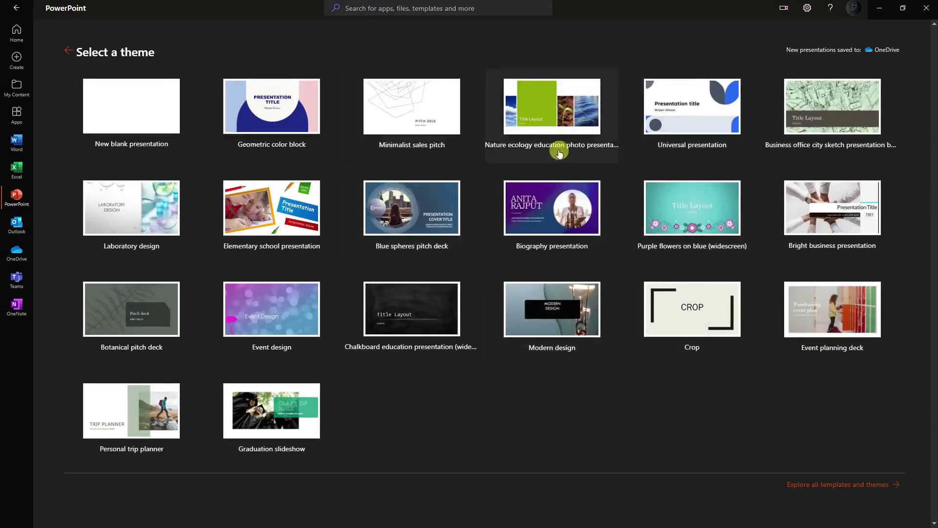
pyautogui.click(67, 53)
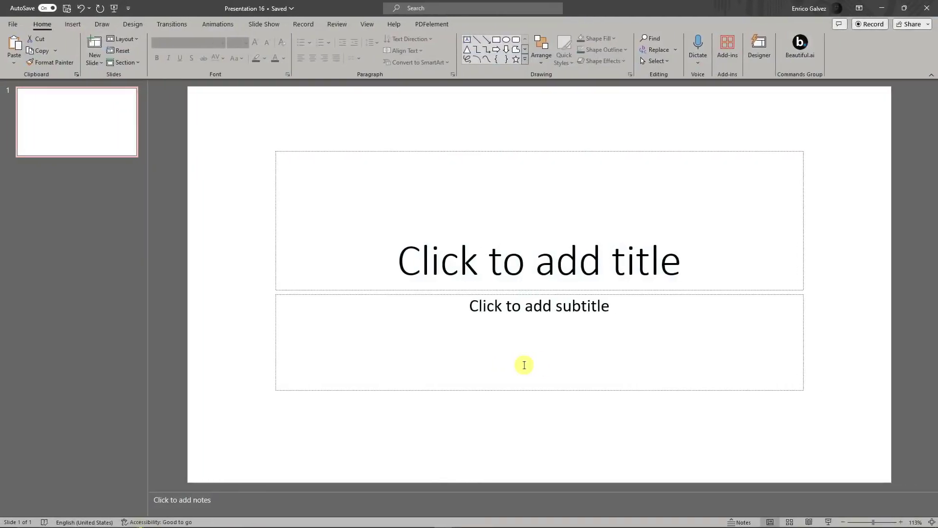
pyautogui.click(114, 275)
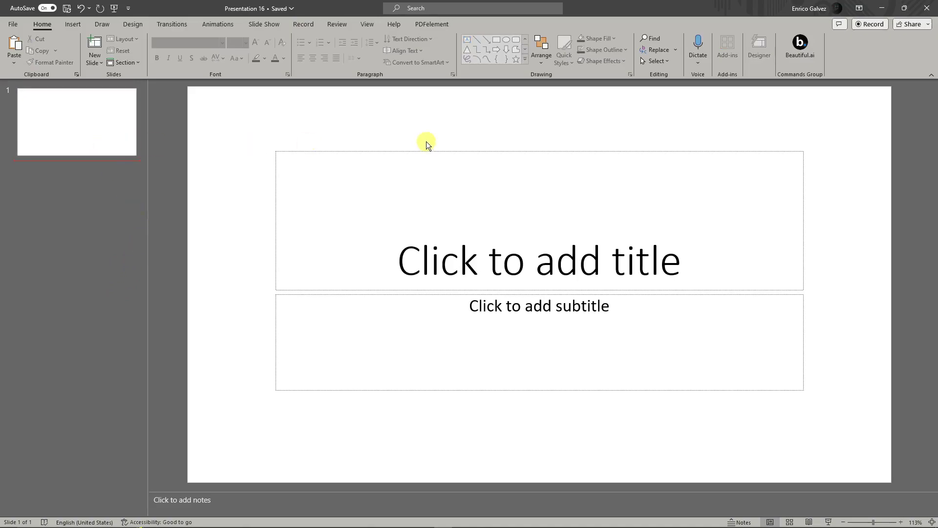
pyautogui.click(74, 128)
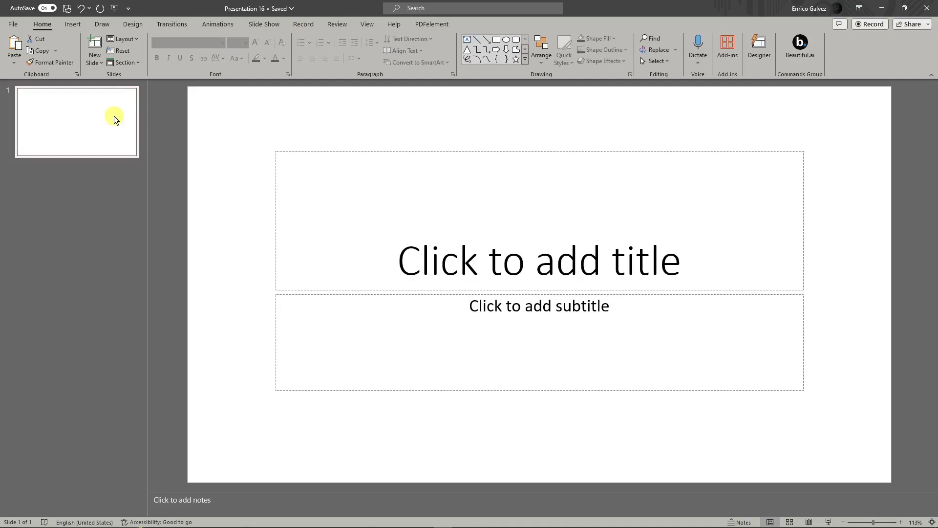
pyautogui.click(126, 120)
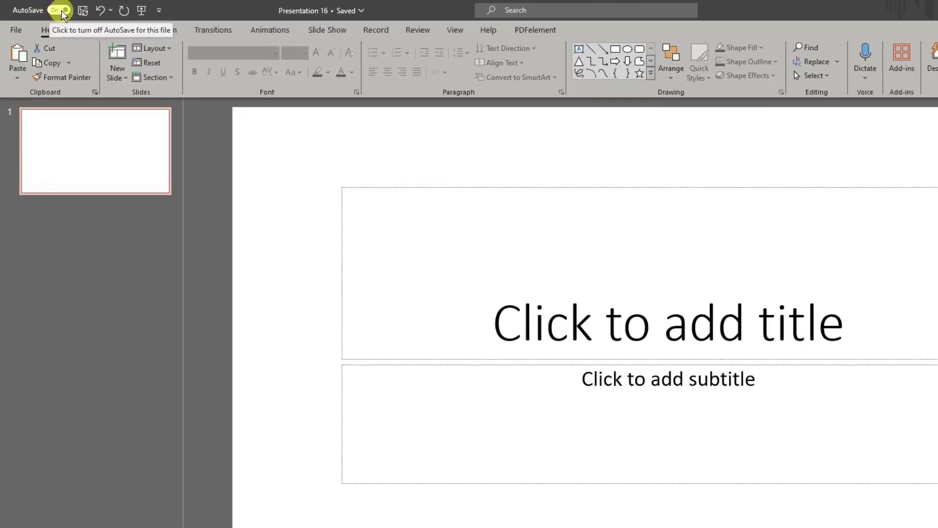
pyautogui.click(43, 10)
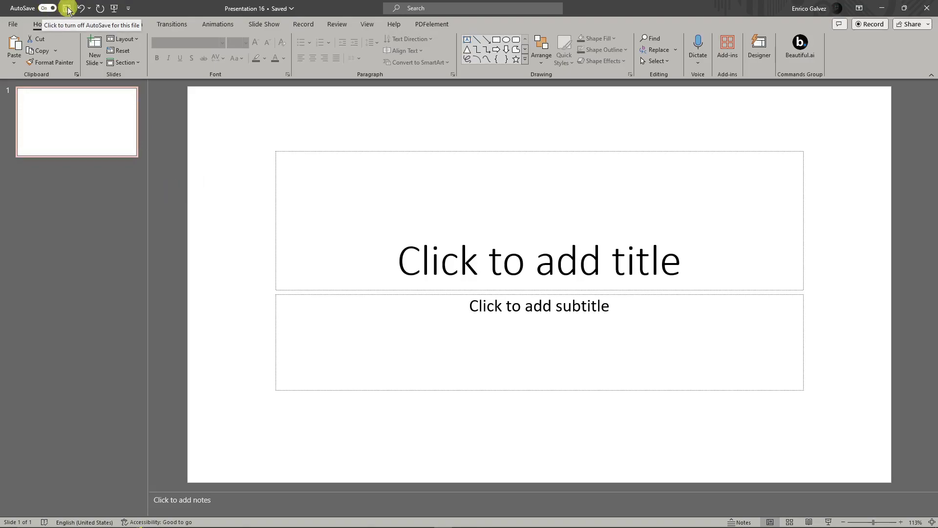
pyautogui.click(116, 194)
pyautogui.click(119, 142)
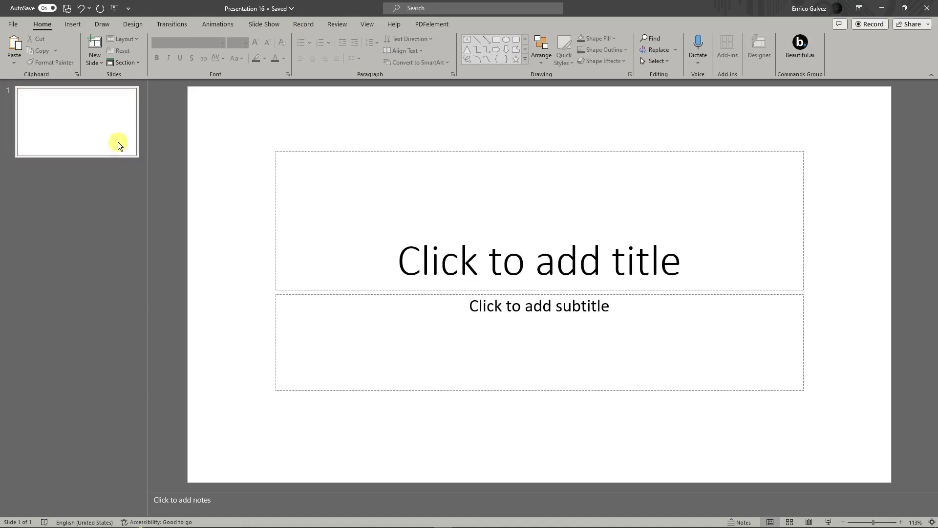
# Step: Insert a second slide from the Insert tab and compare it with slide 1
pyautogui.click(75, 25)
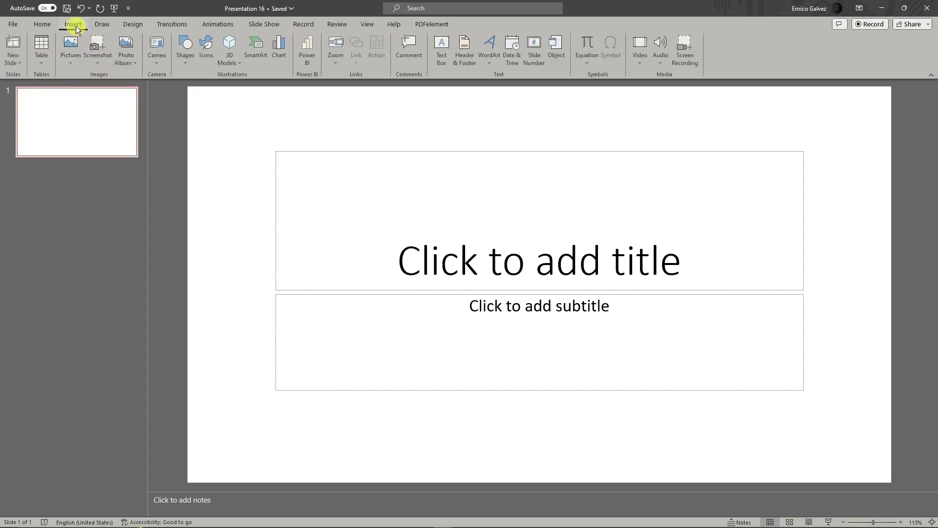
pyautogui.click(15, 44)
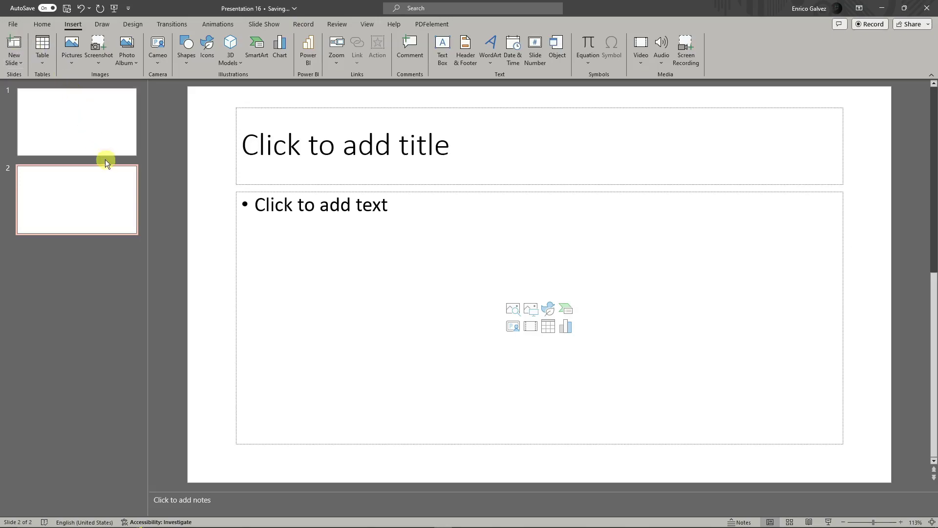
pyautogui.click(99, 139)
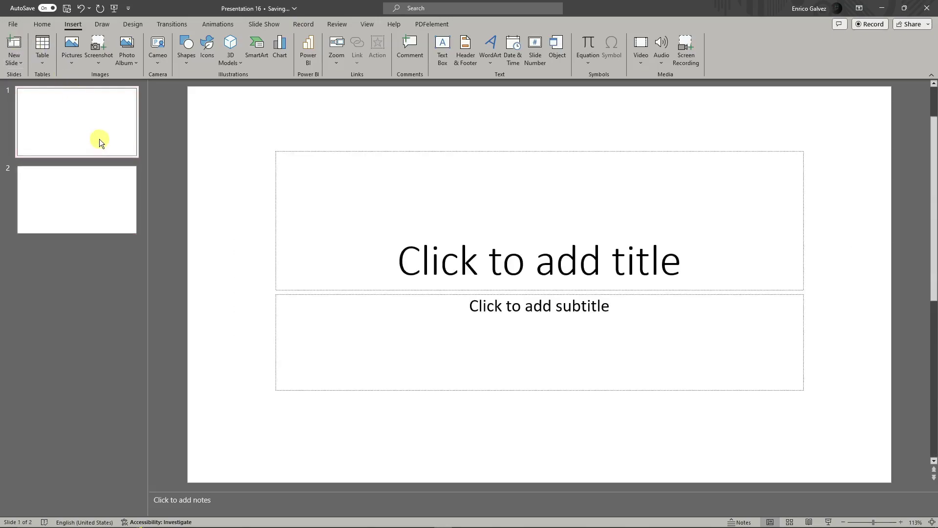
pyautogui.click(118, 196)
pyautogui.click(101, 134)
pyautogui.click(108, 203)
pyautogui.click(104, 133)
pyautogui.click(106, 202)
pyautogui.click(95, 133)
pyautogui.click(110, 213)
pyautogui.click(100, 142)
pyautogui.click(96, 207)
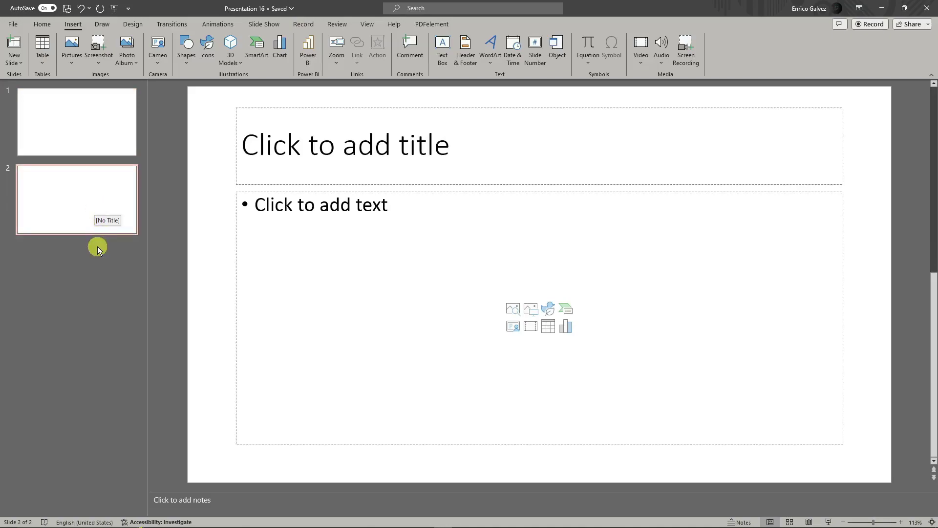
# Step: Add a third Title and Content slide after slide 2 and view the New Slide layouts
pyautogui.click(73, 254)
pyautogui.click(14, 44)
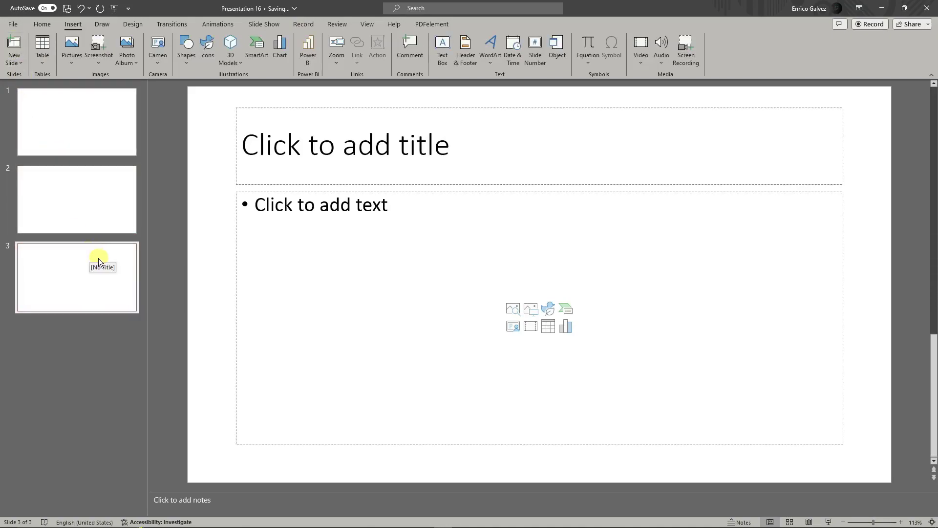
pyautogui.click(82, 125)
pyautogui.click(88, 273)
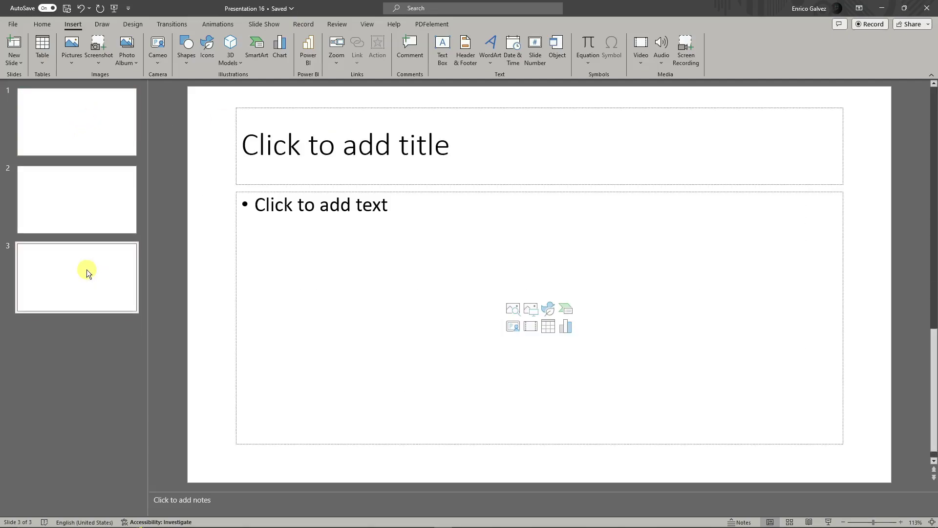
pyautogui.click(22, 61)
pyautogui.click(22, 60)
pyautogui.click(22, 61)
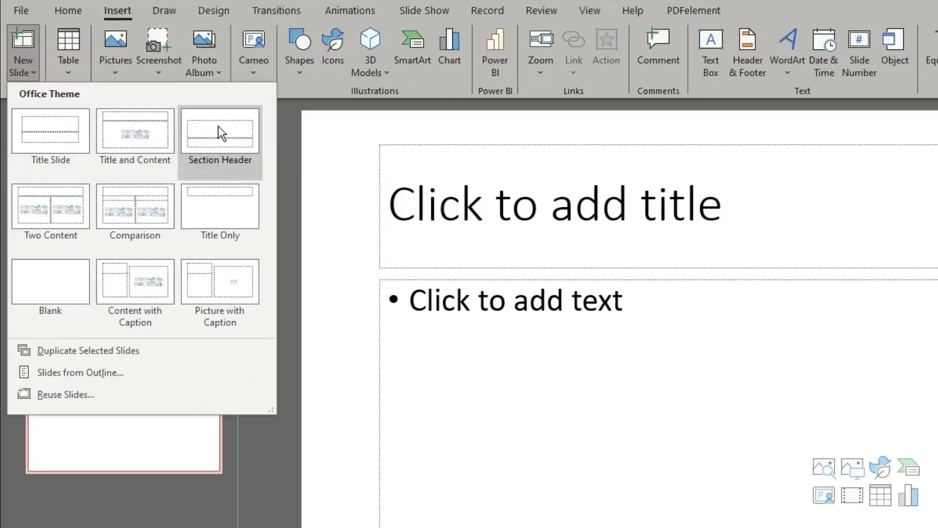
# Step: Add a Title Only slide and a Content with Caption slide
pyautogui.click(223, 203)
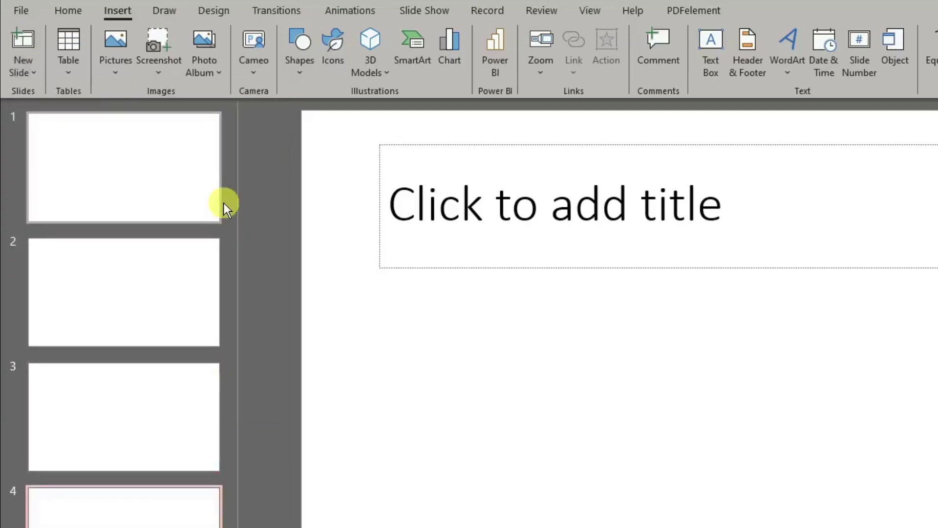
pyautogui.click(141, 429)
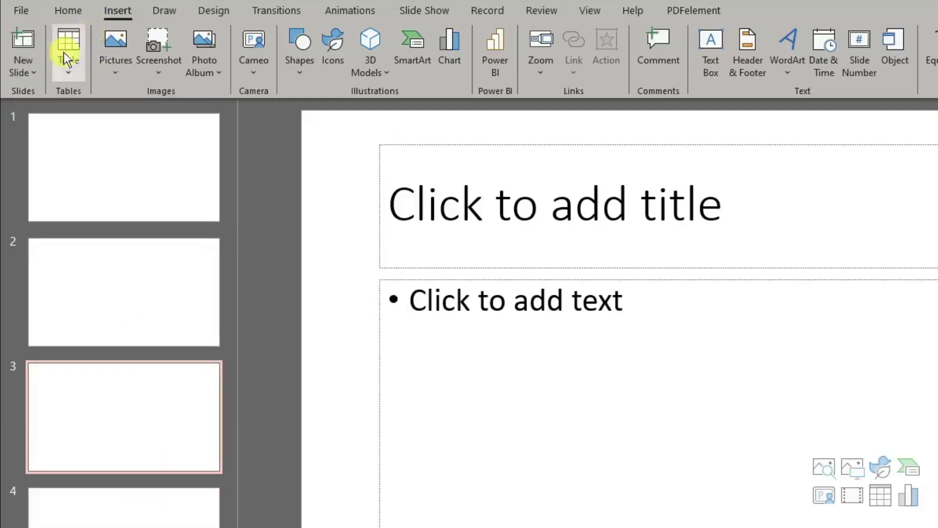
pyautogui.click(32, 74)
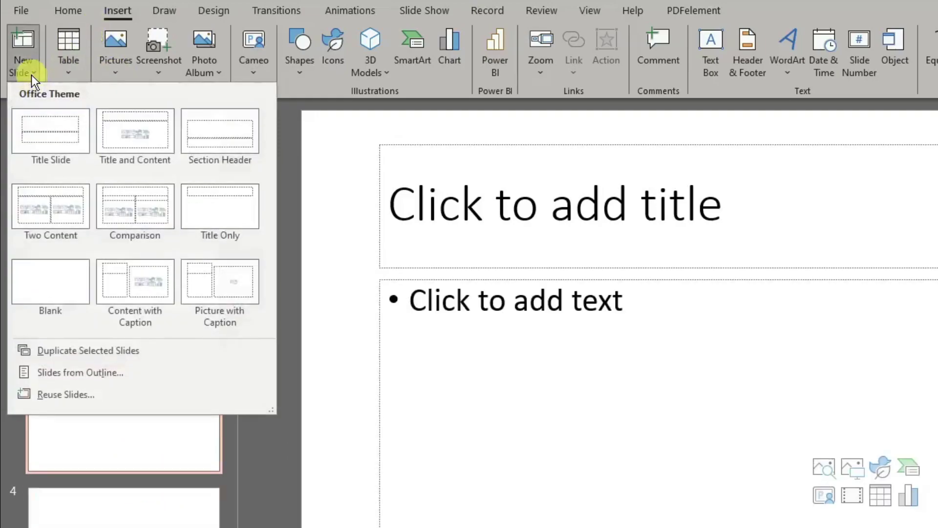
pyautogui.click(148, 271)
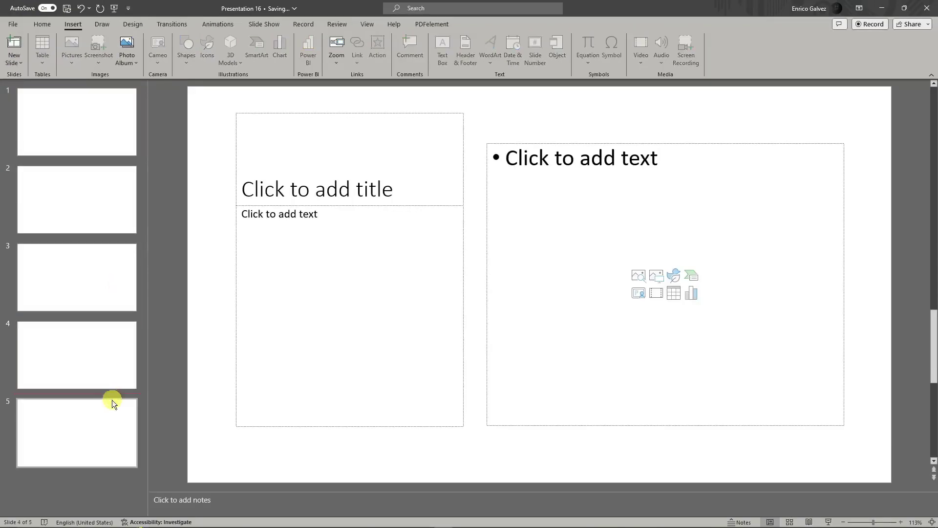
# Step: Delete the extra slides so only the title slide and one content slide remain
pyautogui.click(112, 420)
pyautogui.press('Delete')
pyautogui.press('Delete')
pyautogui.press('Delete')
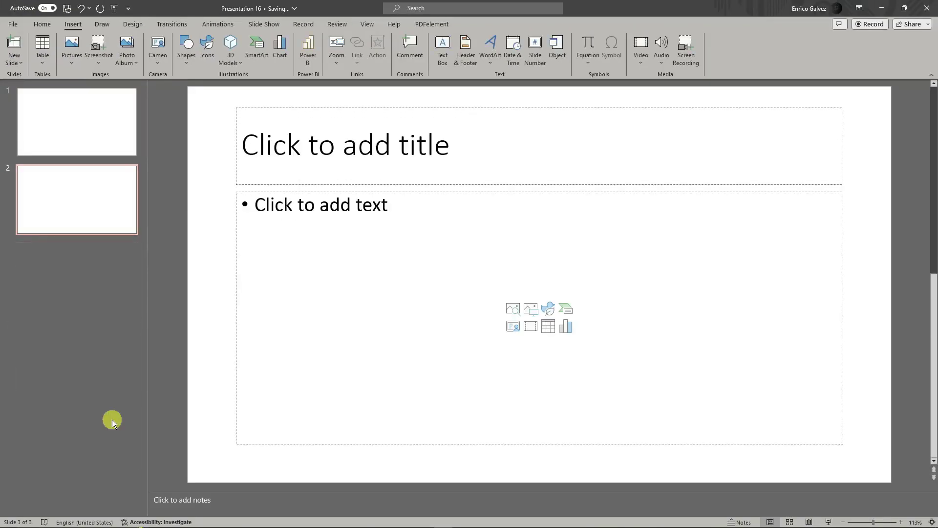
pyautogui.click(113, 304)
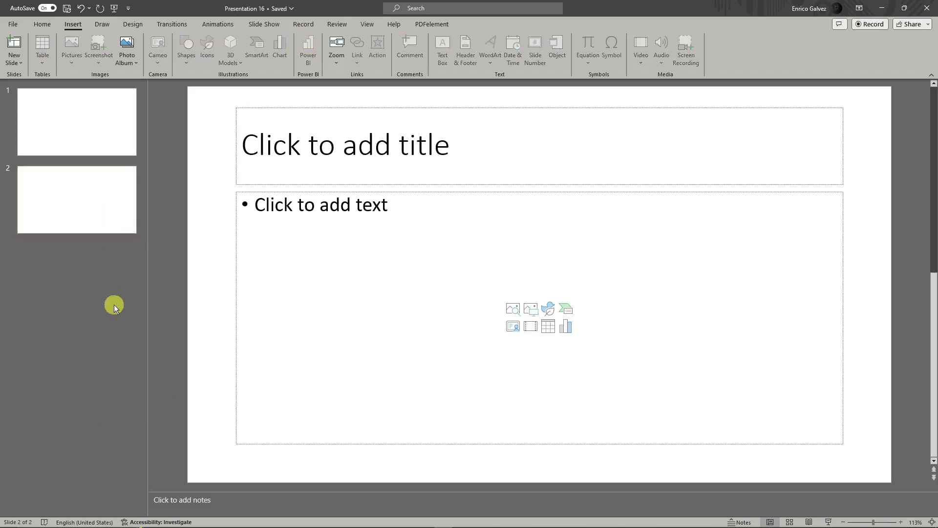
# Step: Insert a Title and Content slide as slide 3, removing the accidental fourth slide
pyautogui.click(14, 48)
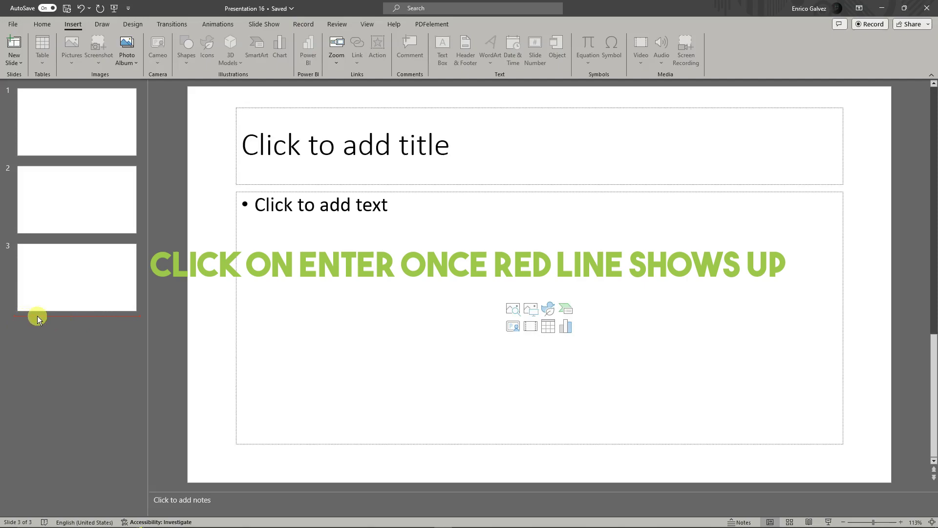
pyautogui.press('Return')
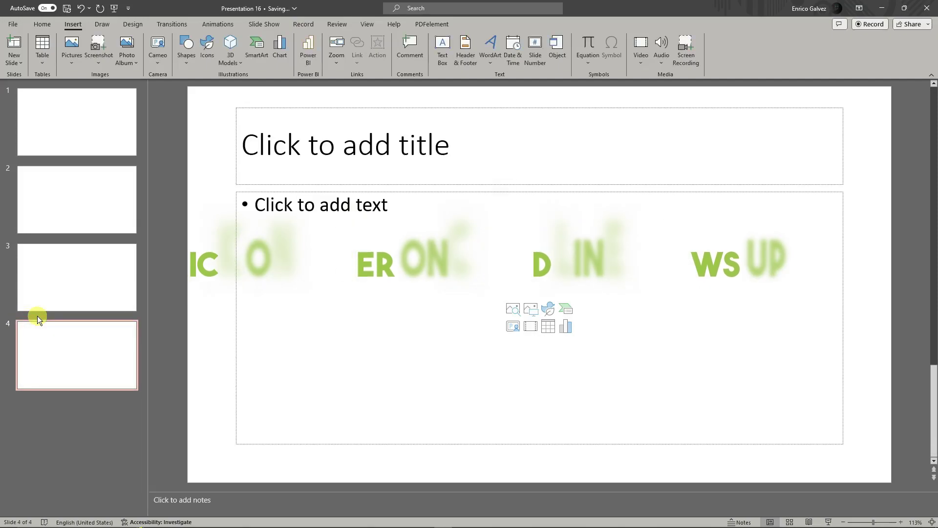
pyautogui.press('Delete')
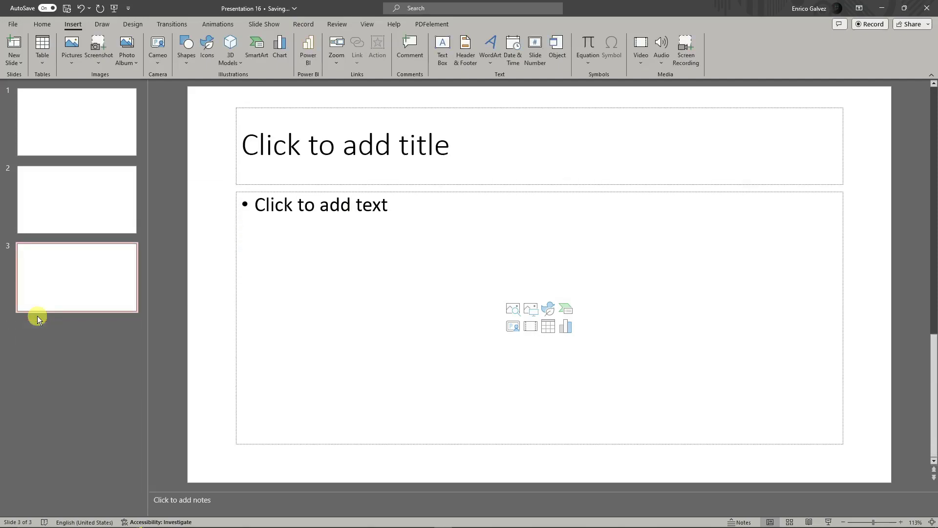
# Step: Enter 'SAMPLE TITTLE' in slide 1's title placeholder and select the whole title
pyautogui.click(104, 120)
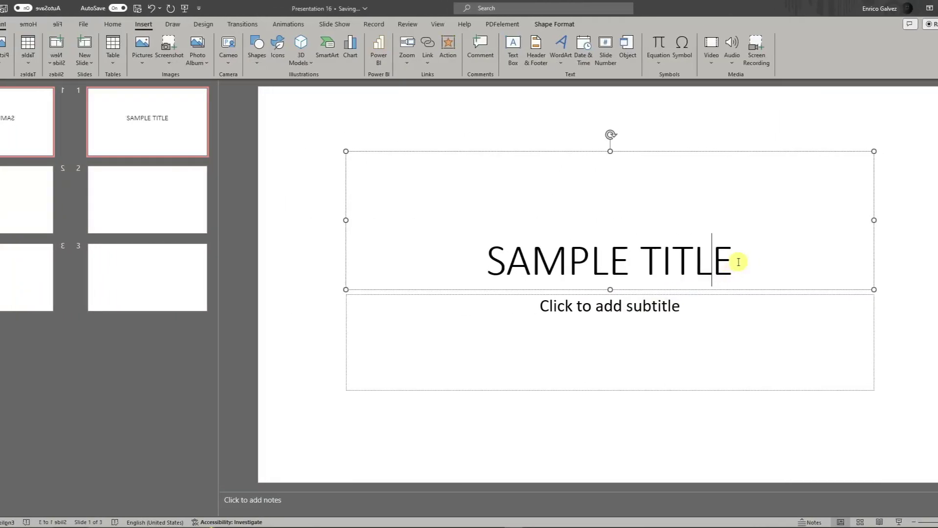
pyautogui.moveTo(672, 260); pyautogui.dragTo(412, 261)
pyautogui.click(554, 266)
pyautogui.click(669, 263)
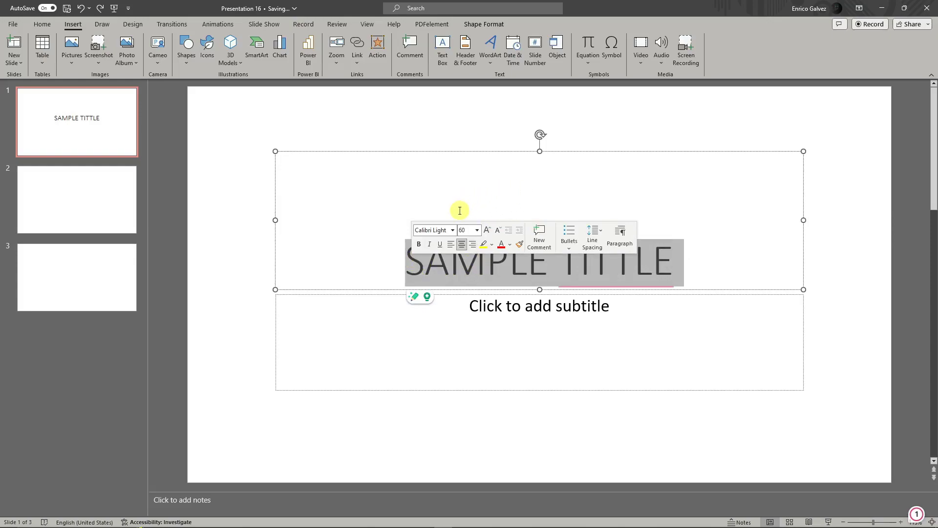
# Step: Format the 'SAMPLE TITTLE' title as Aharoni, 72 pt, with a light blue font colour
pyautogui.click(454, 231)
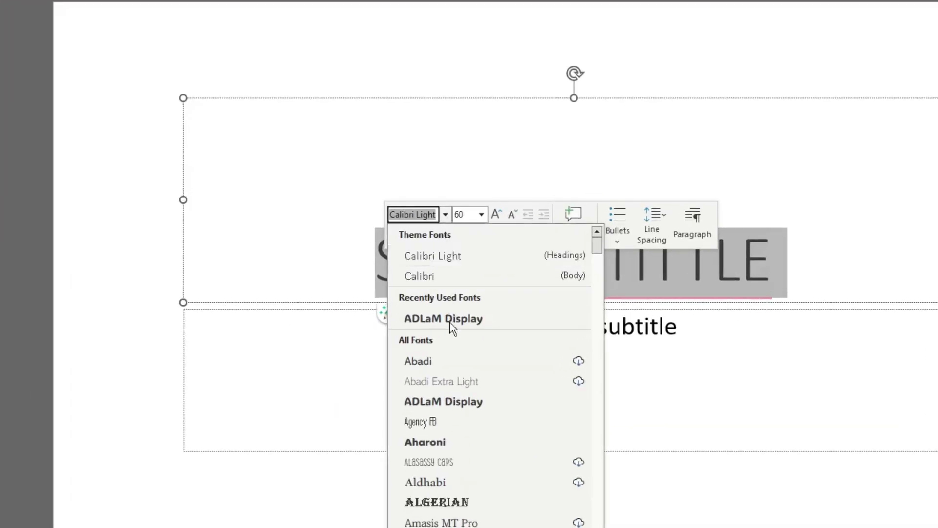
pyautogui.click(440, 443)
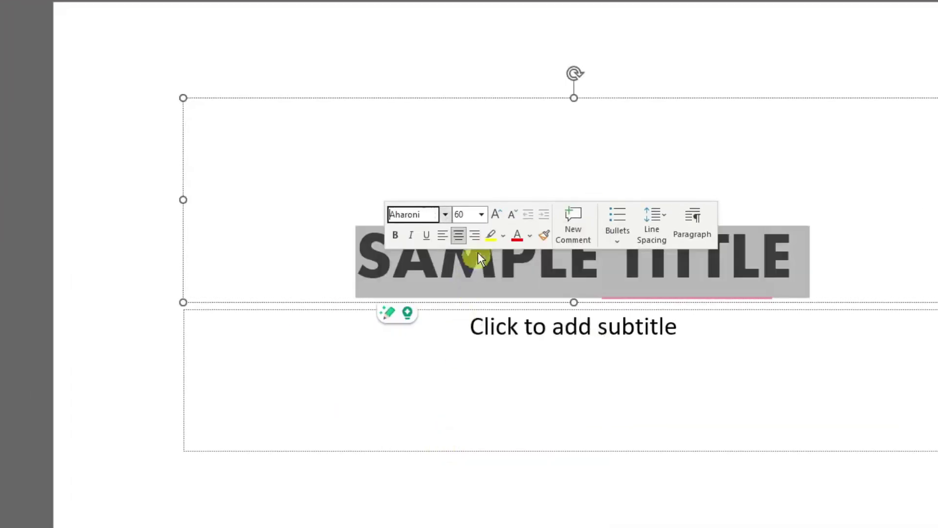
pyautogui.click(481, 215)
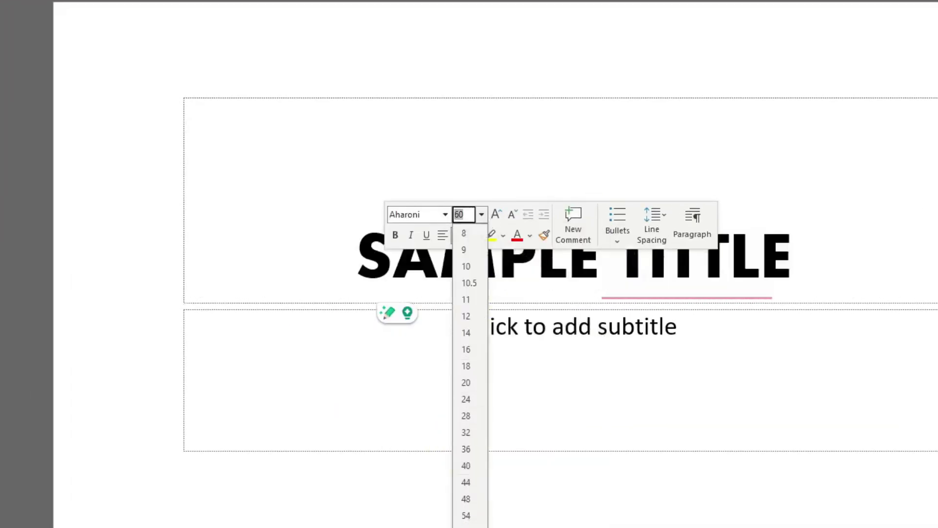
pyautogui.click(467, 527)
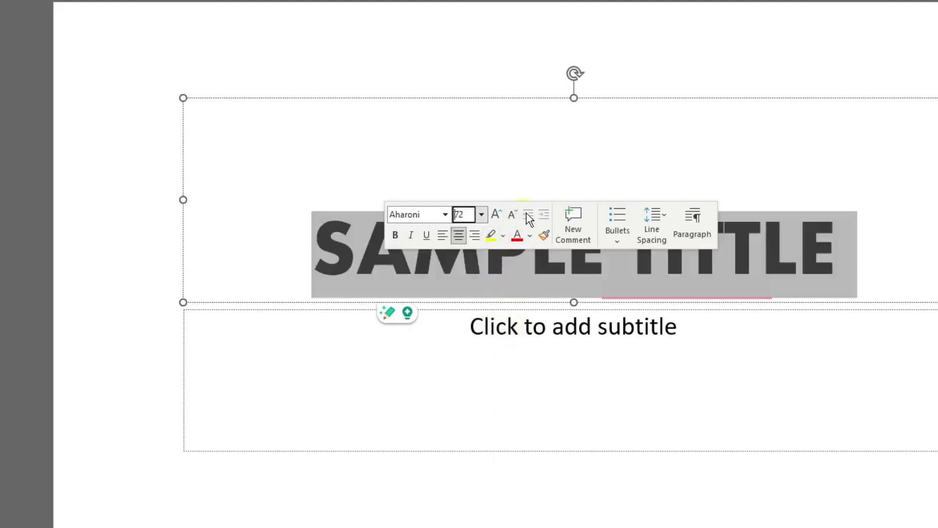
pyautogui.click(521, 239)
pyautogui.click(503, 236)
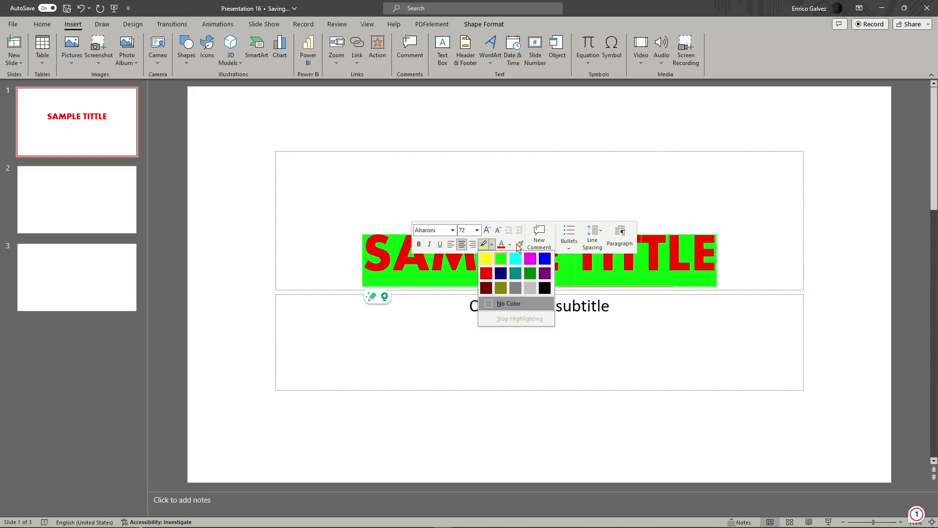
pyautogui.click(508, 245)
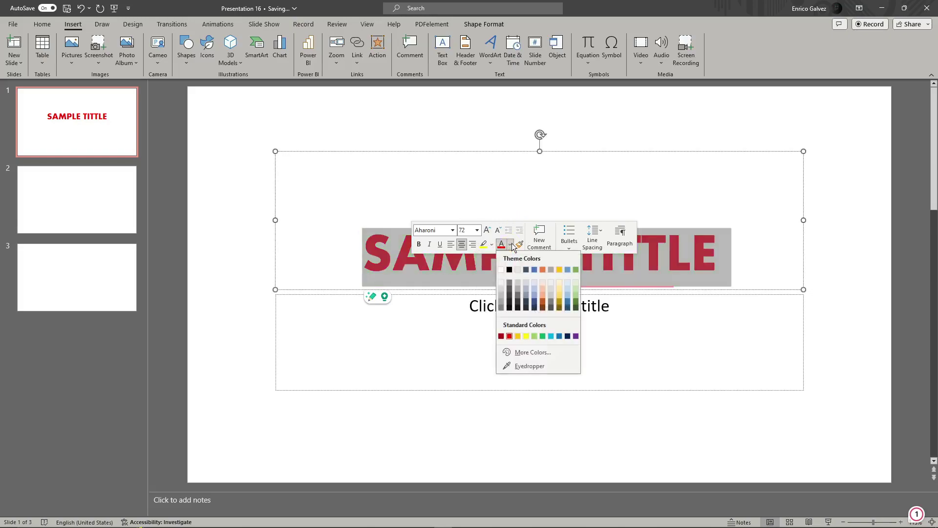
pyautogui.click(530, 283)
pyautogui.click(503, 404)
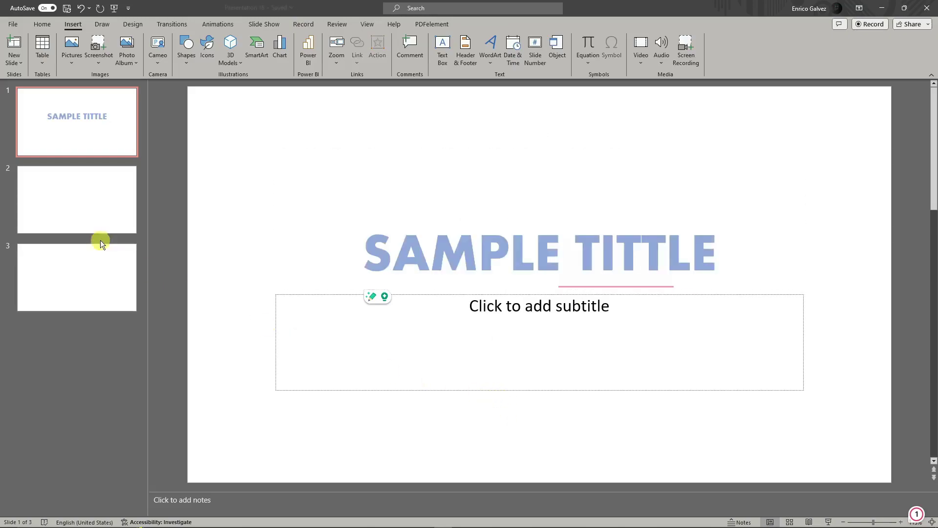
# Step: Type 'Second page' into slide 2's title and 'Third Page' into slide 3's title
pyautogui.click(90, 204)
pyautogui.click(382, 160)
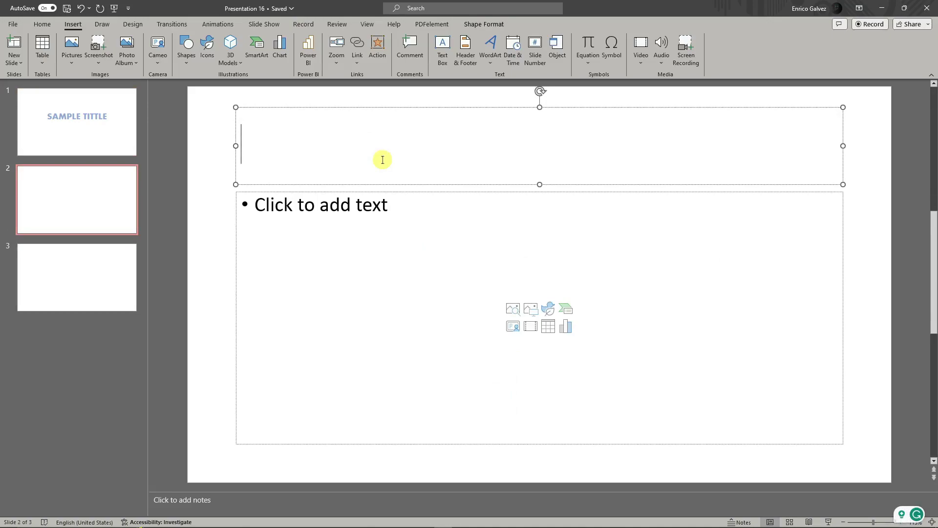
pyautogui.write('Secobnd')
pyautogui.press('BackSpace')
pyautogui.press('BackSpace')
pyautogui.press('BackSpace')
pyautogui.press('BackSpace')
pyautogui.write('nd ')
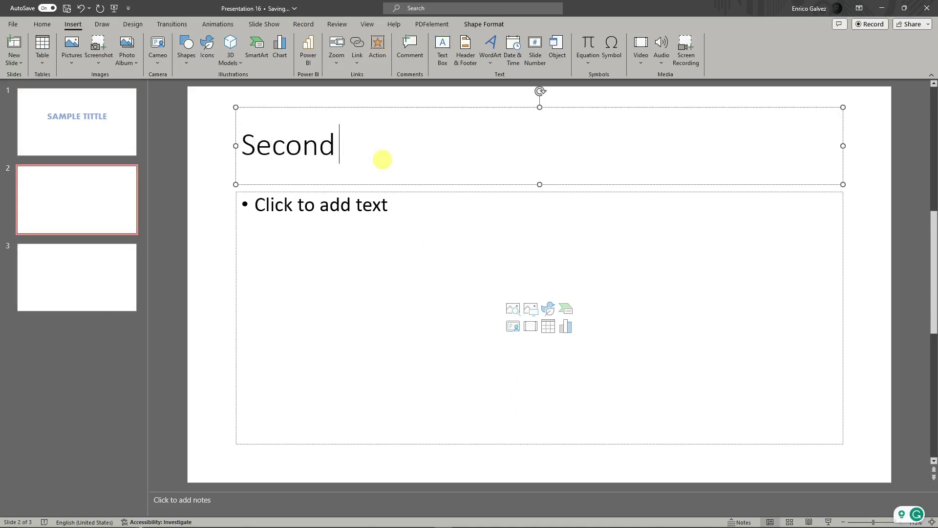
pyautogui.write('page')
pyautogui.click(52, 269)
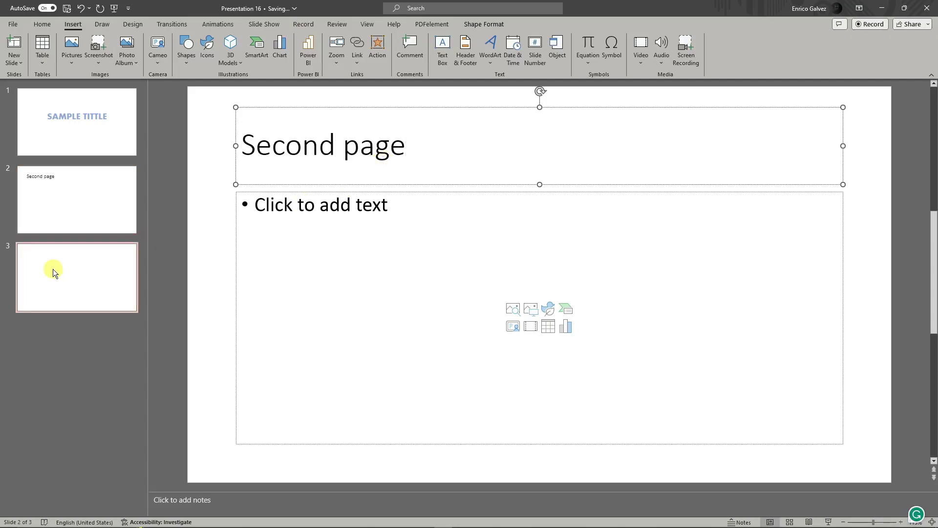
pyautogui.click(395, 167)
pyautogui.write('Third Page')
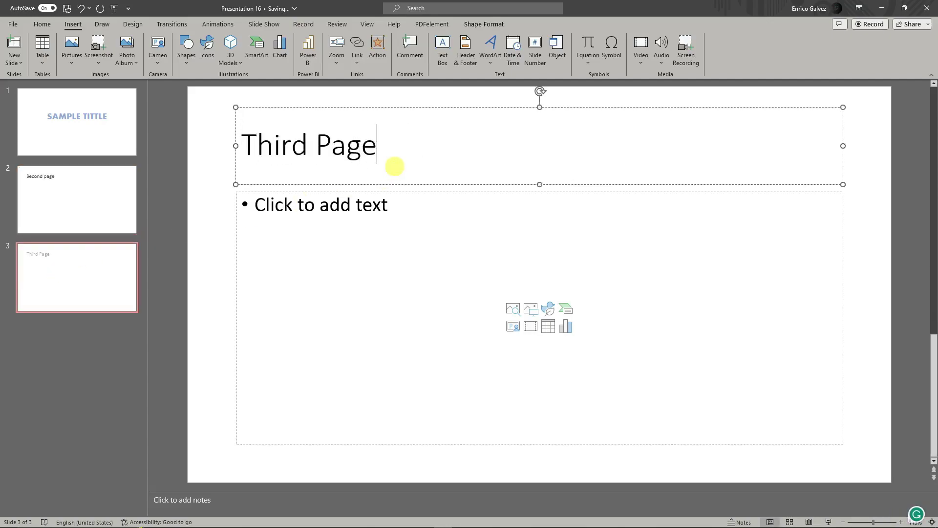
pyautogui.click(92, 121)
pyautogui.click(100, 194)
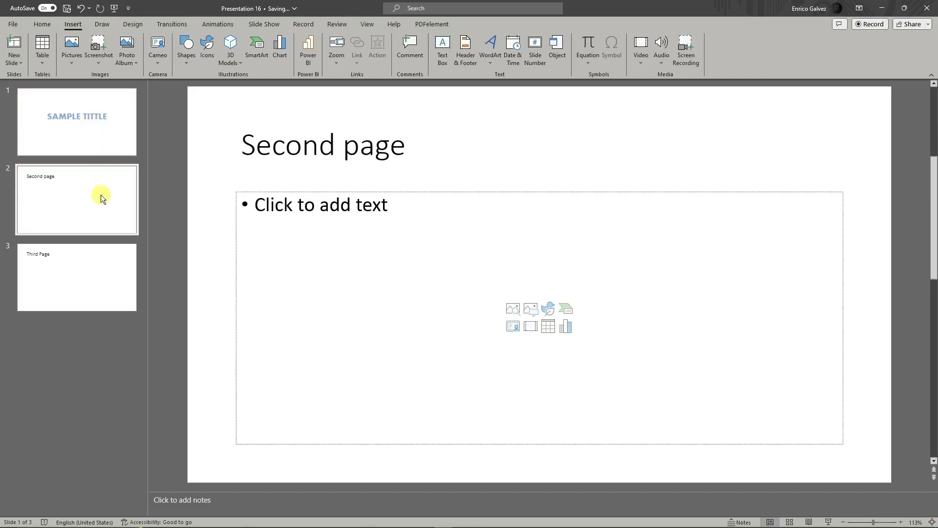
pyautogui.click(89, 283)
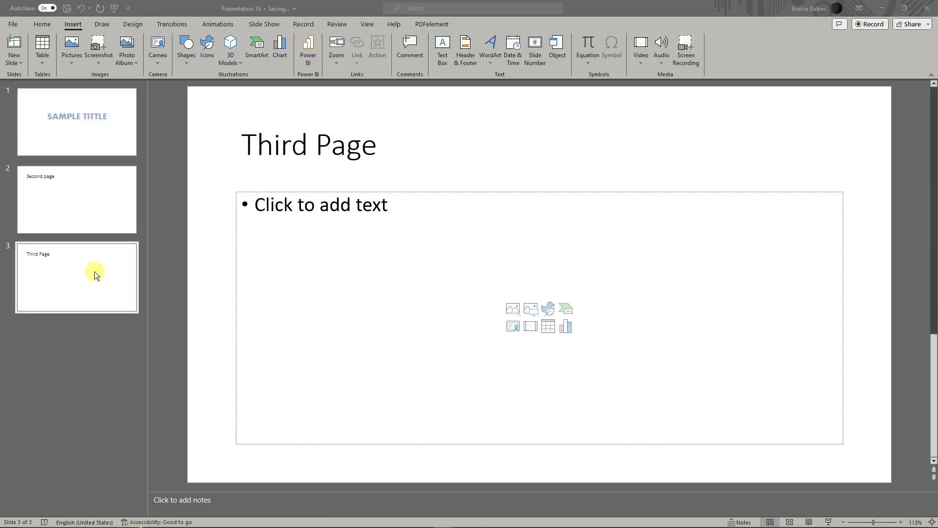
# Step: Move 'Second page' ahead of the title slide and back, in thumbnail pane and Slide Sorter
pyautogui.click(95, 180)
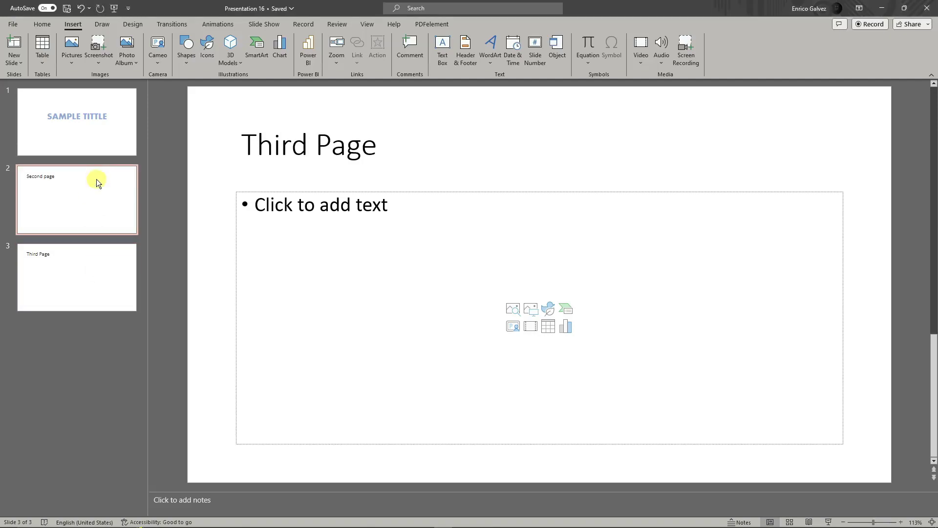
pyautogui.moveTo(95, 182); pyautogui.dragTo(98, 75)
pyautogui.moveTo(95, 186); pyautogui.dragTo(95, 107)
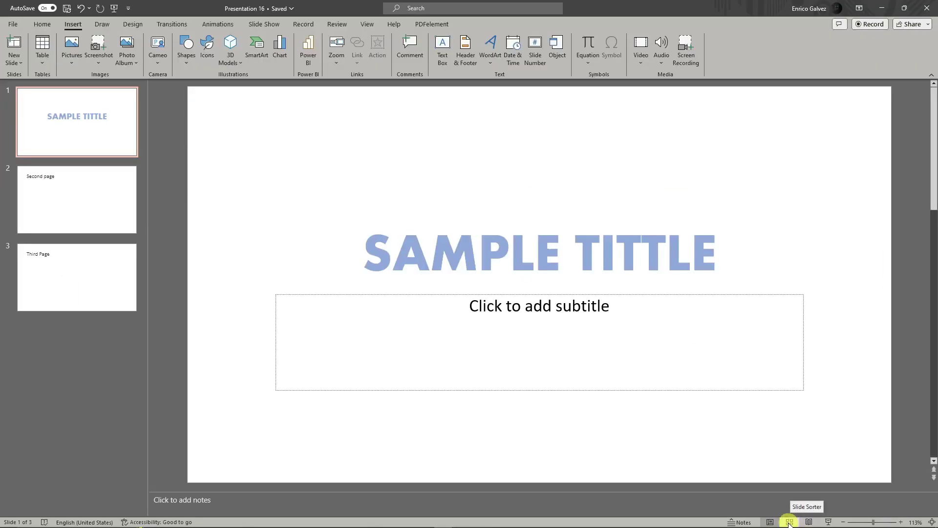
pyautogui.click(730, 519)
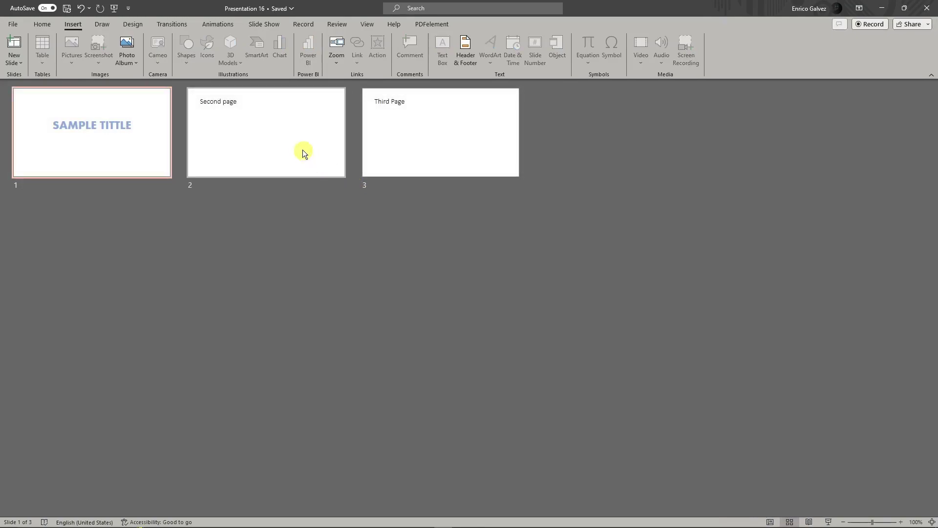
pyautogui.moveTo(303, 153); pyautogui.dragTo(98, 138)
pyautogui.moveTo(265, 139); pyautogui.dragTo(81, 140)
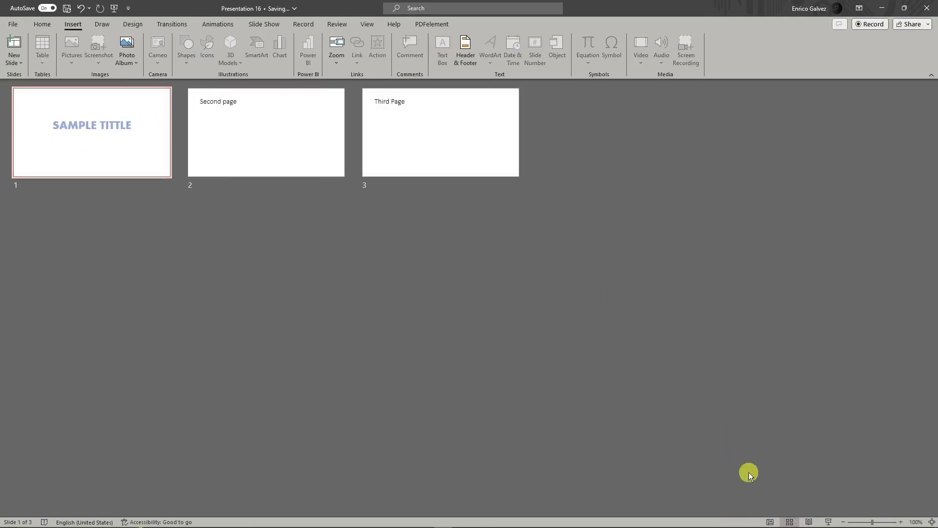
pyautogui.click(770, 522)
pyautogui.moveTo(96, 202); pyautogui.dragTo(95, 111)
pyautogui.moveTo(96, 180); pyautogui.dragTo(99, 118)
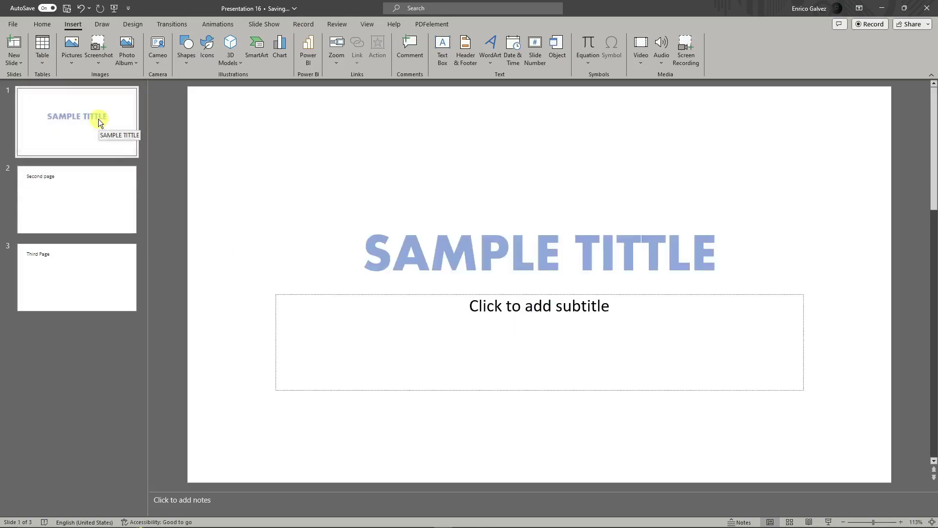
# Step: Add a blank fourth slide after 'Third Page' and delete it, twice
pyautogui.click(790, 522)
pyautogui.click(770, 522)
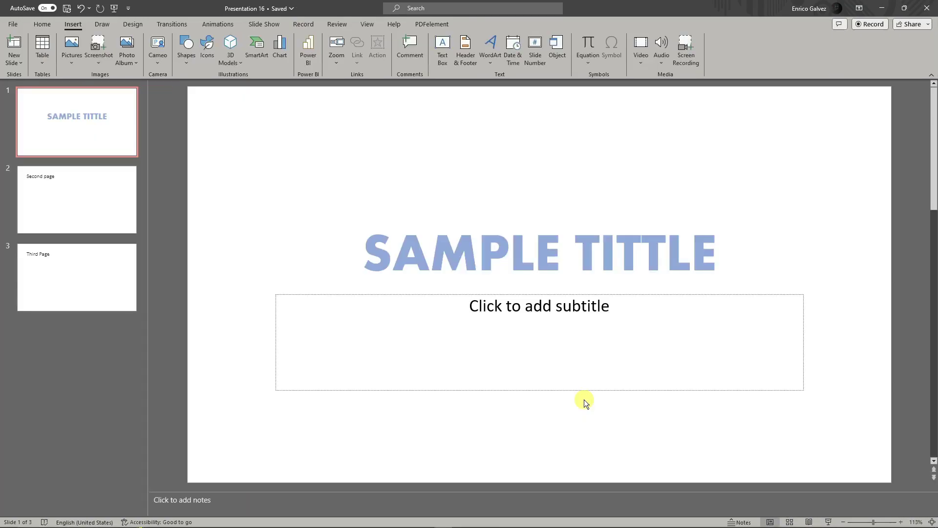
pyautogui.click(76, 286)
pyautogui.click(96, 321)
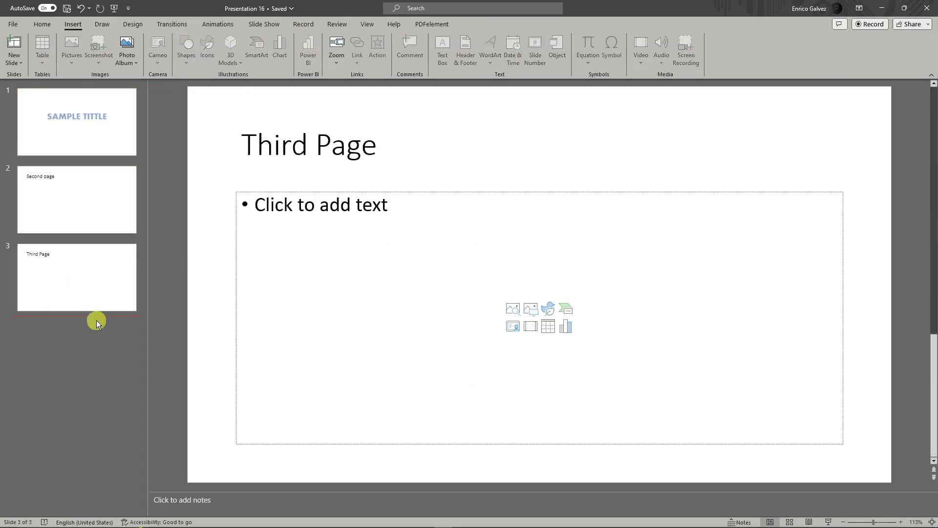
pyautogui.press('Return')
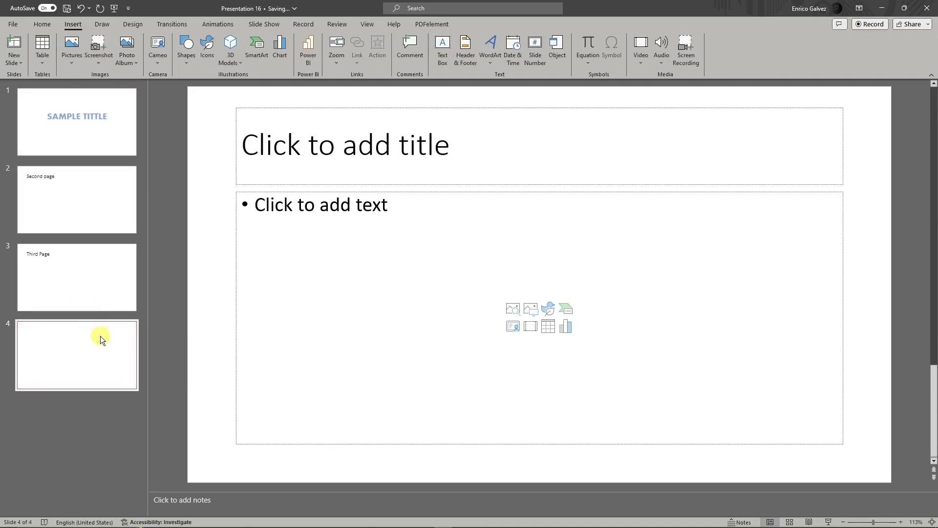
pyautogui.rightClick(84, 338)
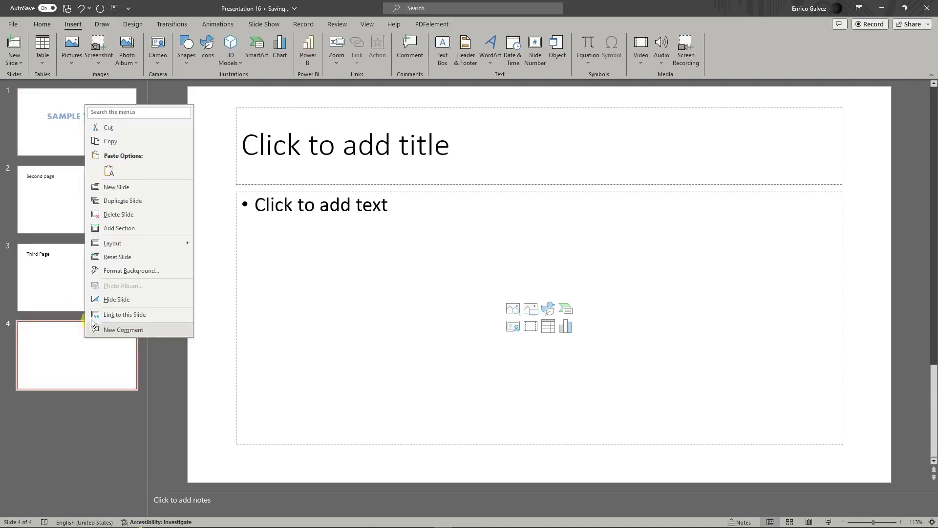
pyautogui.click(117, 215)
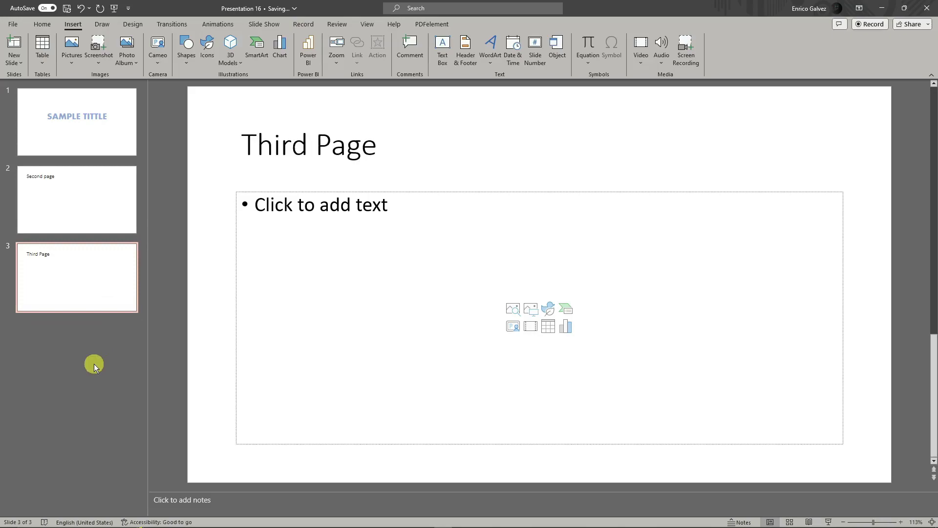
pyautogui.click(101, 325)
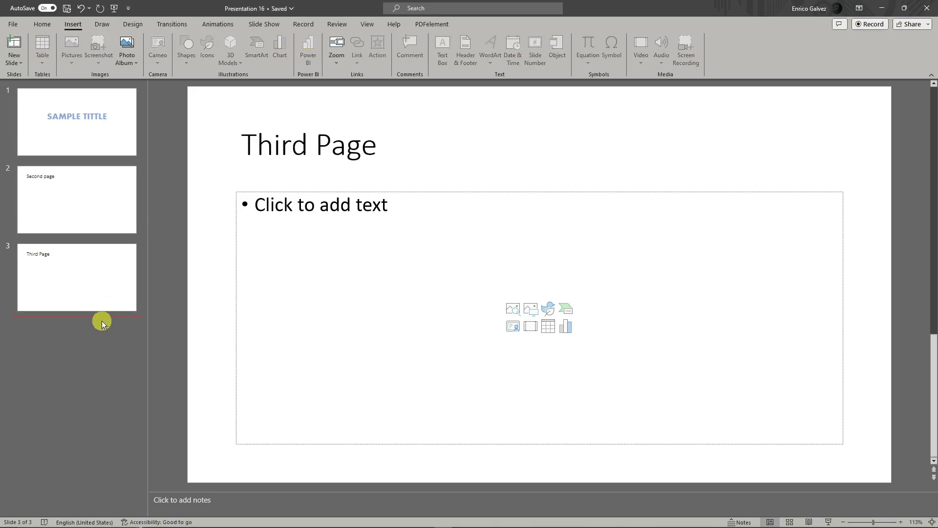
pyautogui.press('Return')
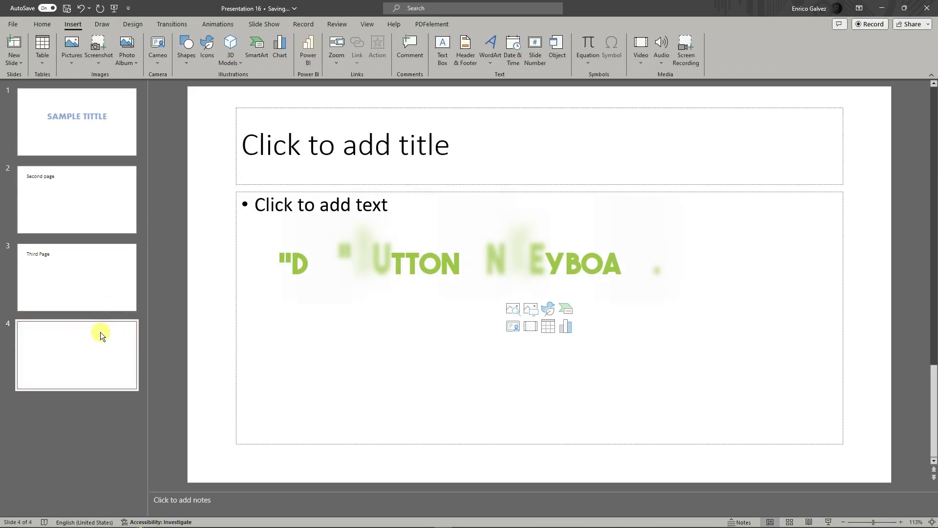
pyautogui.press('Delete')
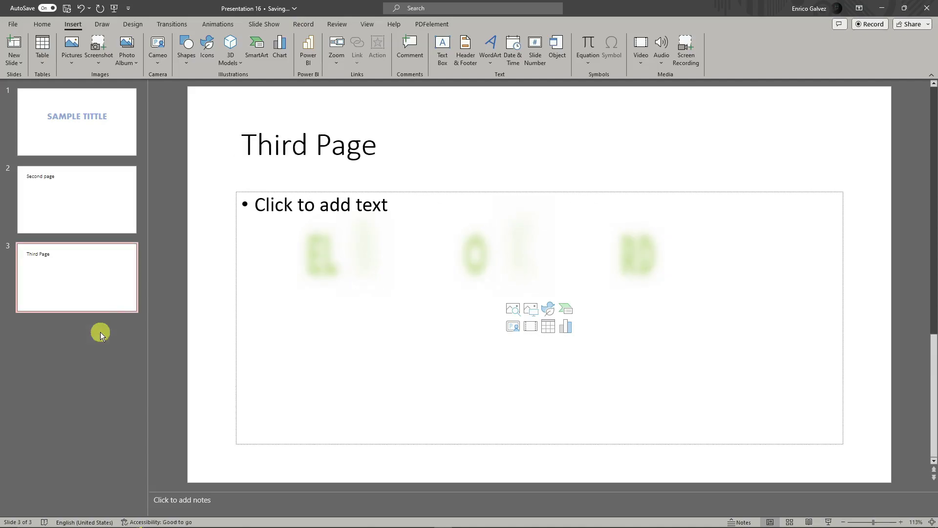
# Step: Flip through the three slides, ending on the 'SAMPLE TITTLE' title slide
pyautogui.click(110, 128)
pyautogui.click(98, 202)
pyautogui.click(96, 276)
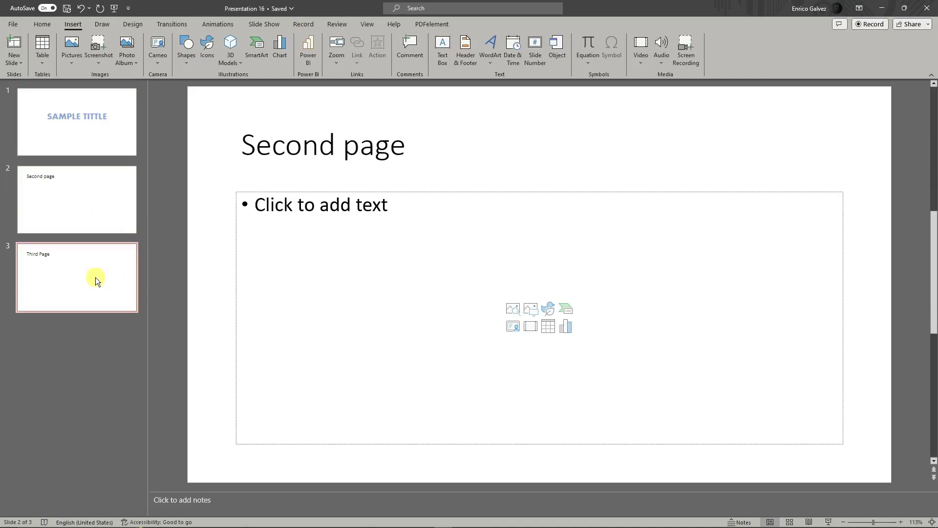
pyautogui.click(73, 111)
pyautogui.click(95, 205)
pyautogui.click(105, 270)
pyautogui.click(108, 101)
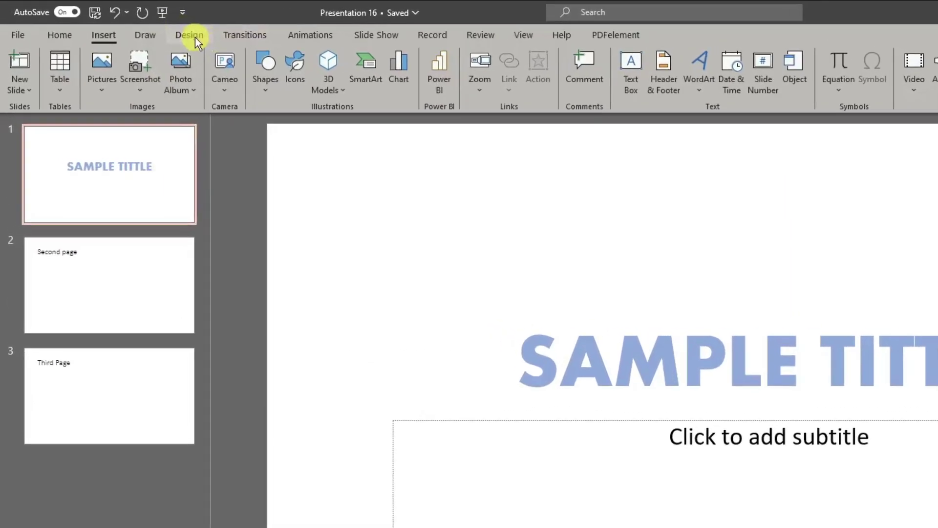
# Step: Apply the Wisp theme from the Design tab's Themes gallery to all three slides
pyautogui.click(136, 25)
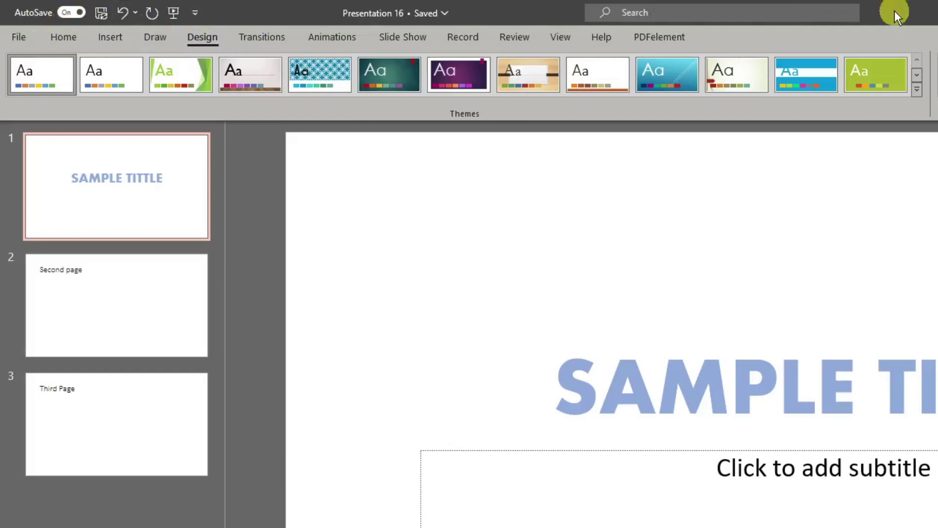
pyautogui.click(917, 90)
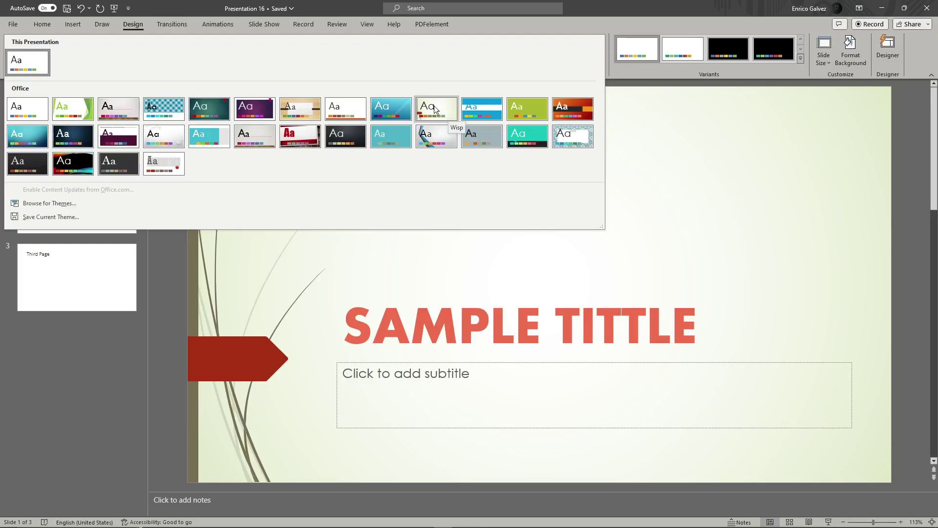
pyautogui.click(434, 106)
# Step: Look through the title, Second page and Third Page slides, ending on the title slide
pyautogui.click(69, 127)
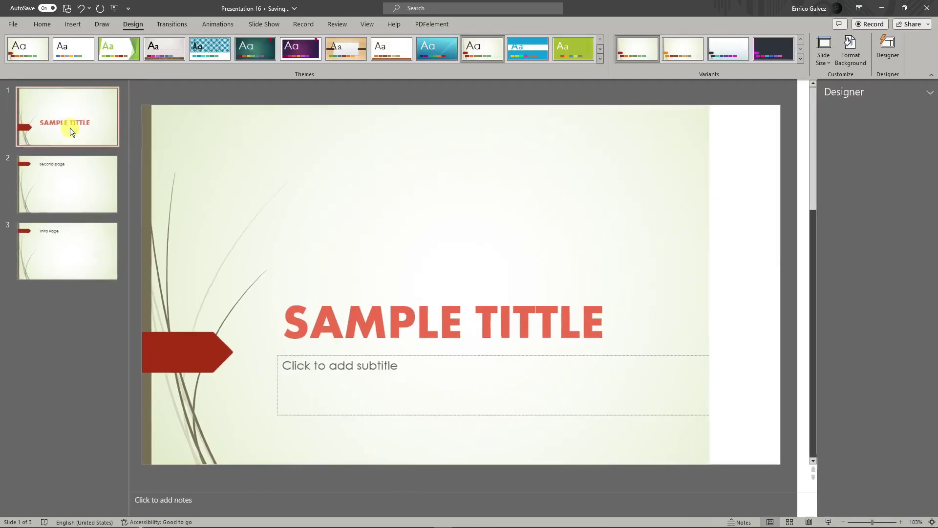
pyautogui.click(76, 194)
pyautogui.click(83, 118)
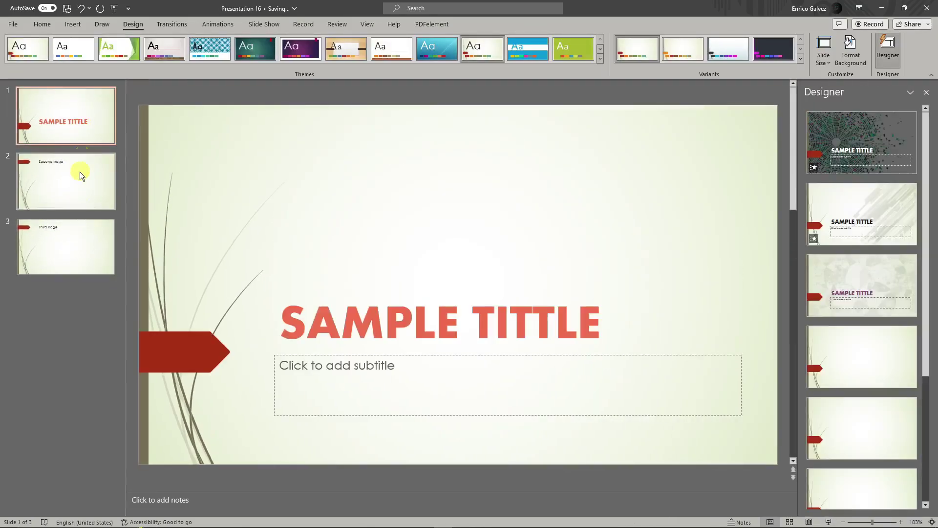
pyautogui.click(80, 173)
pyautogui.click(82, 230)
pyautogui.click(89, 120)
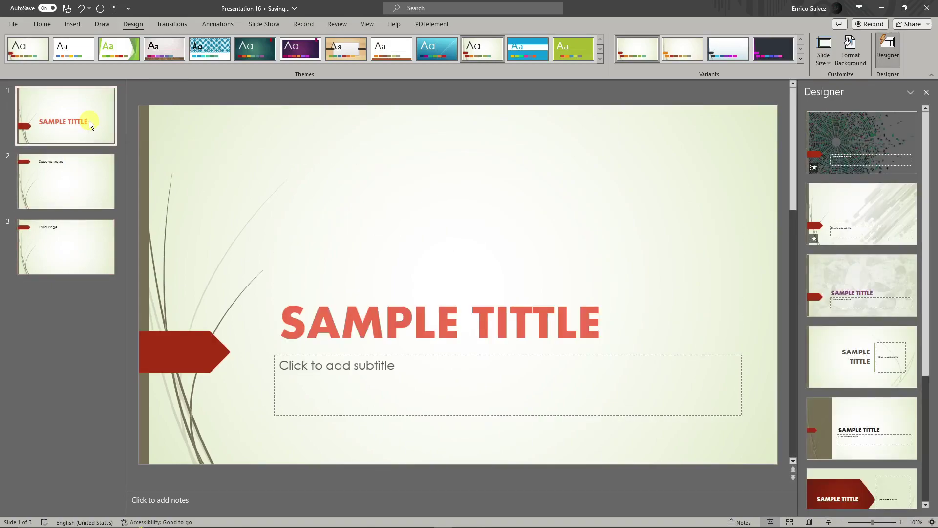
# Step: Apply the red-arrow Designer layout to the title slide and select the 'SAMPLE TITTLE' text
pyautogui.click(544, 308)
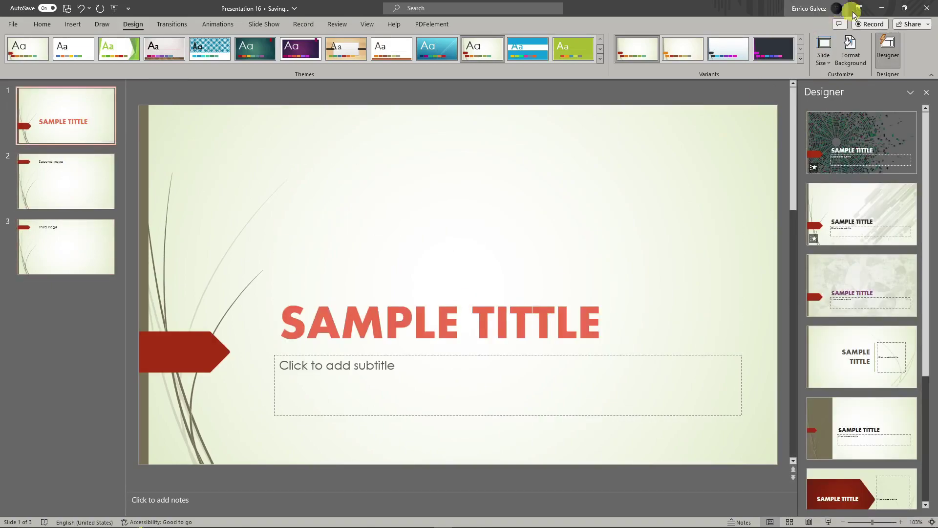
pyautogui.click(888, 48)
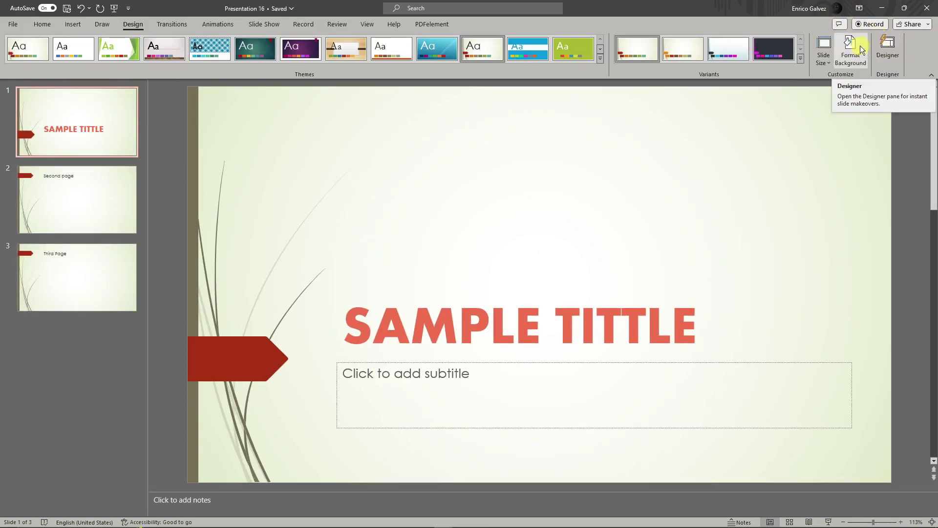
pyautogui.click(887, 48)
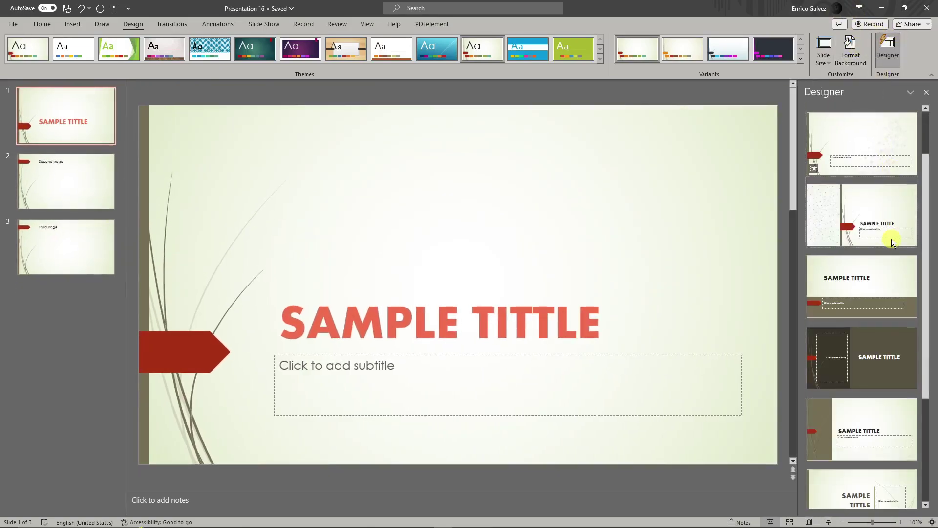
pyautogui.scroll(-2, 874, 279)
pyautogui.scroll(-1, 879, 277)
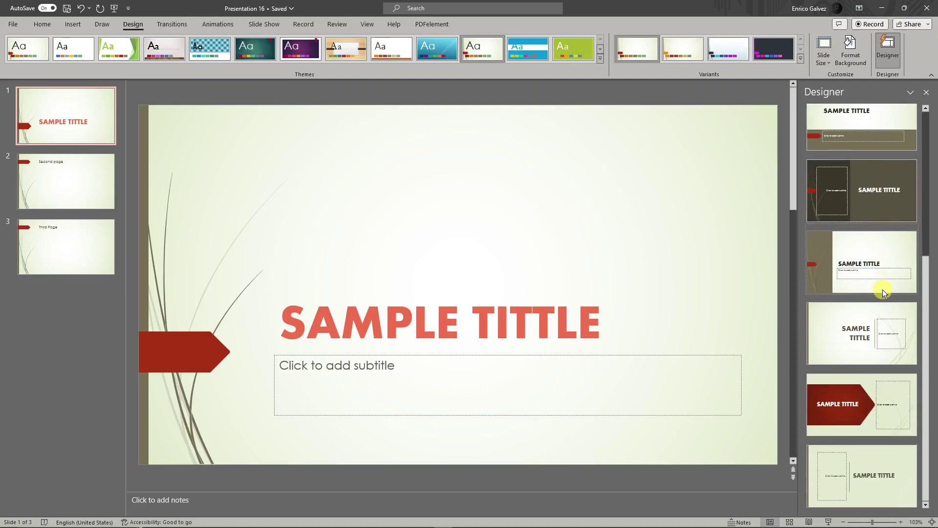
pyautogui.scroll(1, 867, 281)
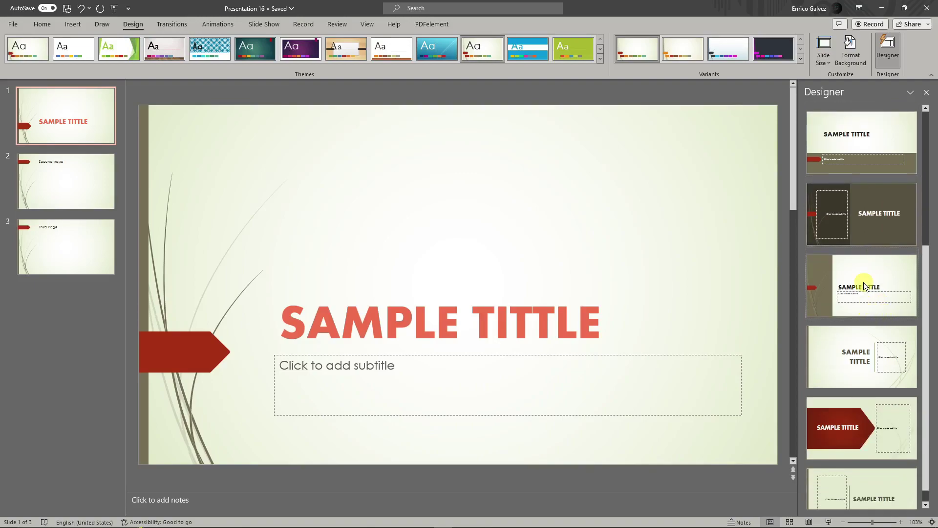
pyautogui.click(854, 213)
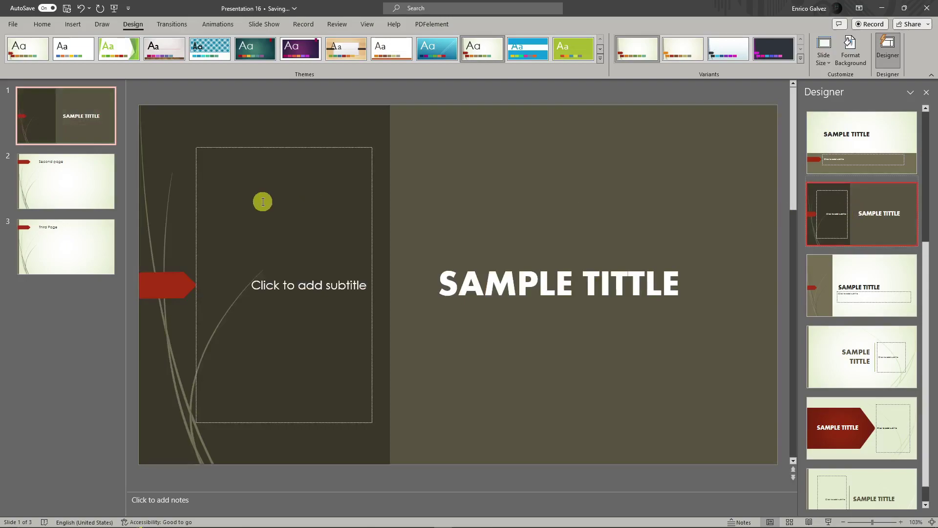
pyautogui.click(883, 435)
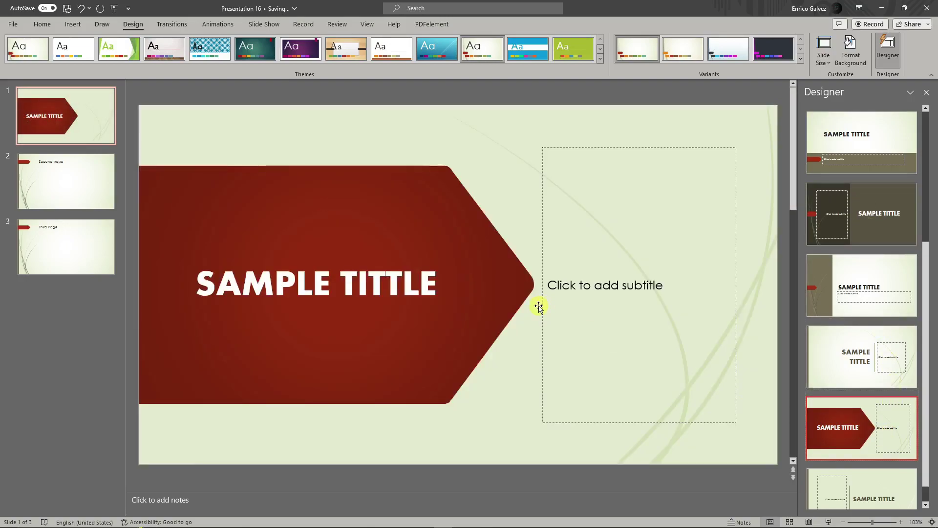
pyautogui.click(386, 283)
pyautogui.moveTo(430, 284); pyautogui.dragTo(218, 286)
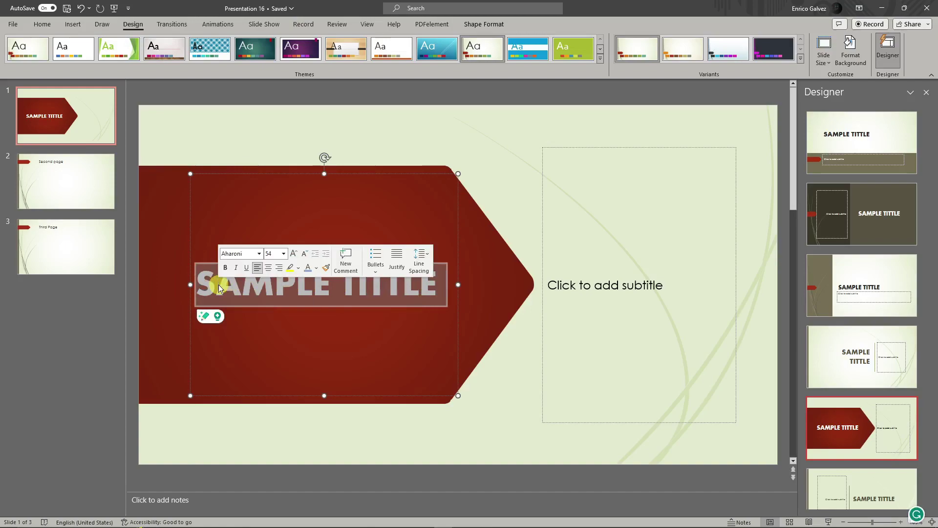
# Step: Retitle slide 1 'ALL HANDS' and apply the Designer idea with the raised-fists photo
pyautogui.write('ALL HANDS')
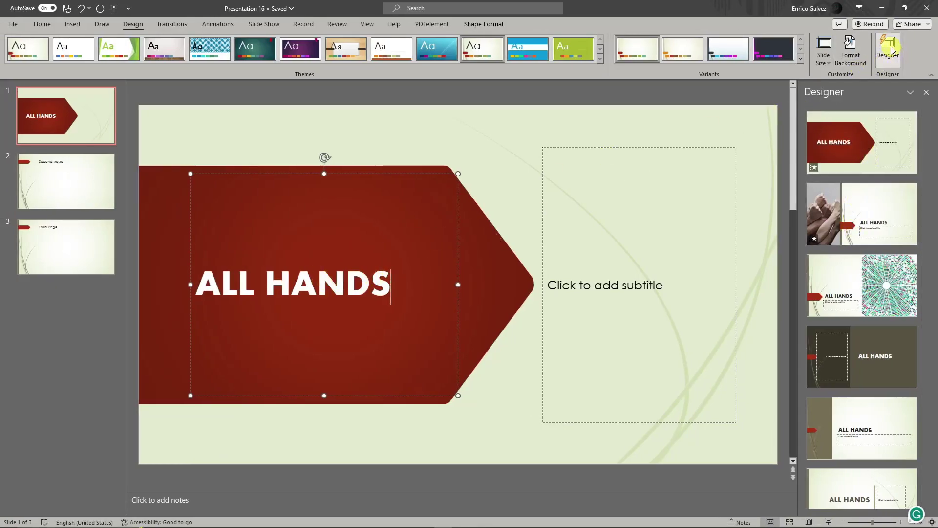
pyautogui.click(857, 210)
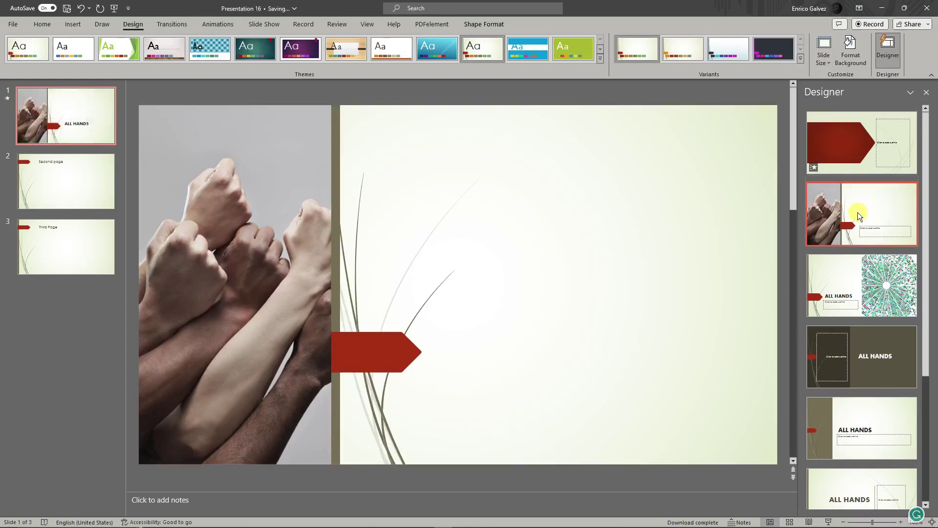
pyautogui.scroll(-5, 888, 362)
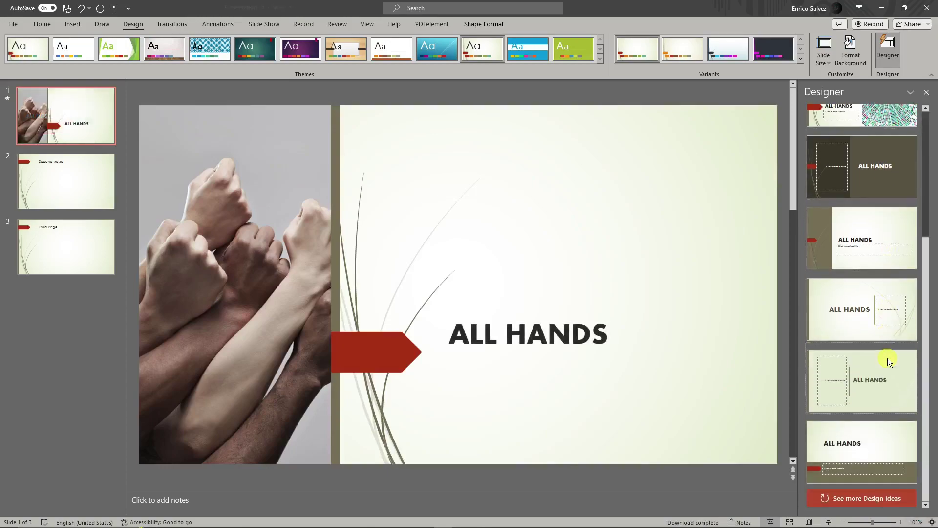